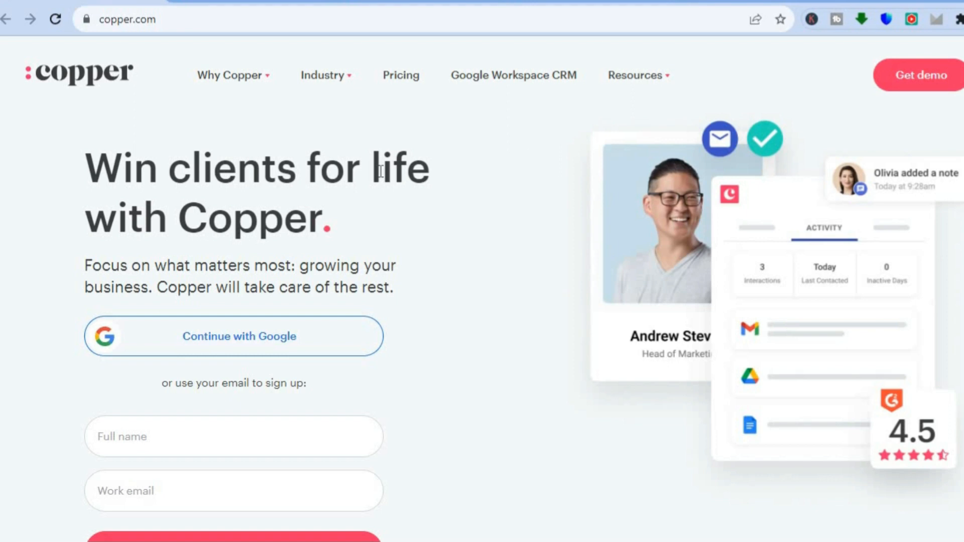
click(346, 85)
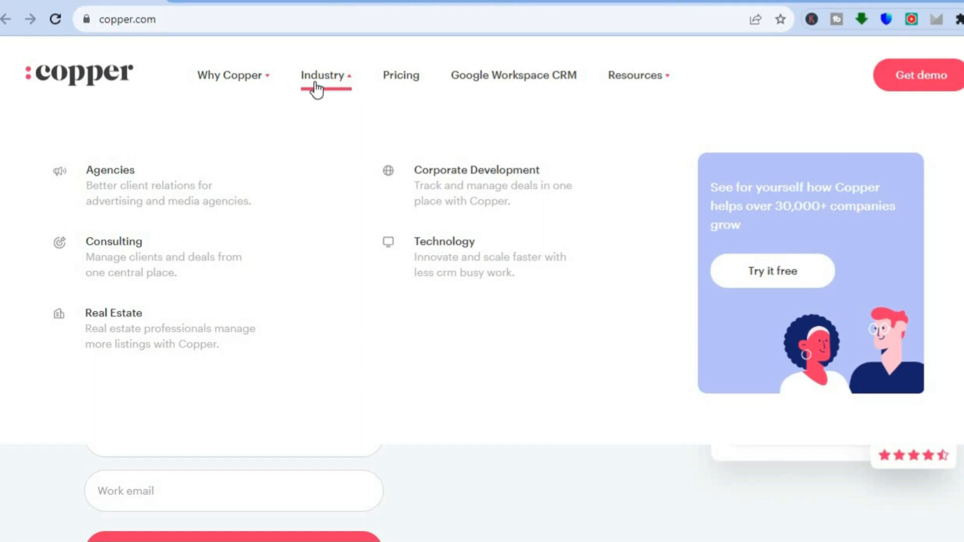
click(258, 76)
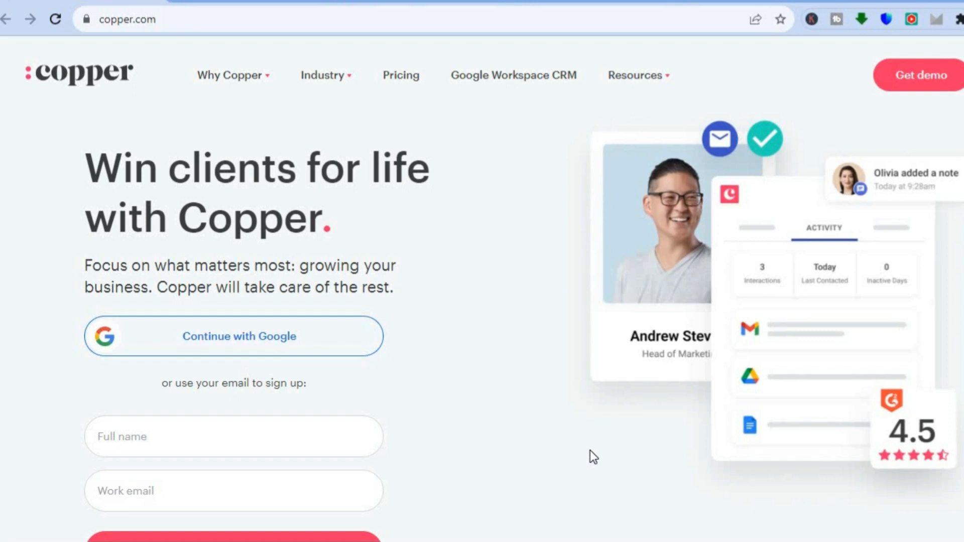
- Review Copper's pricing page, covering the Basic, Professional and Business plans and the feature comparison for Google Workspace integrations
click(416, 1)
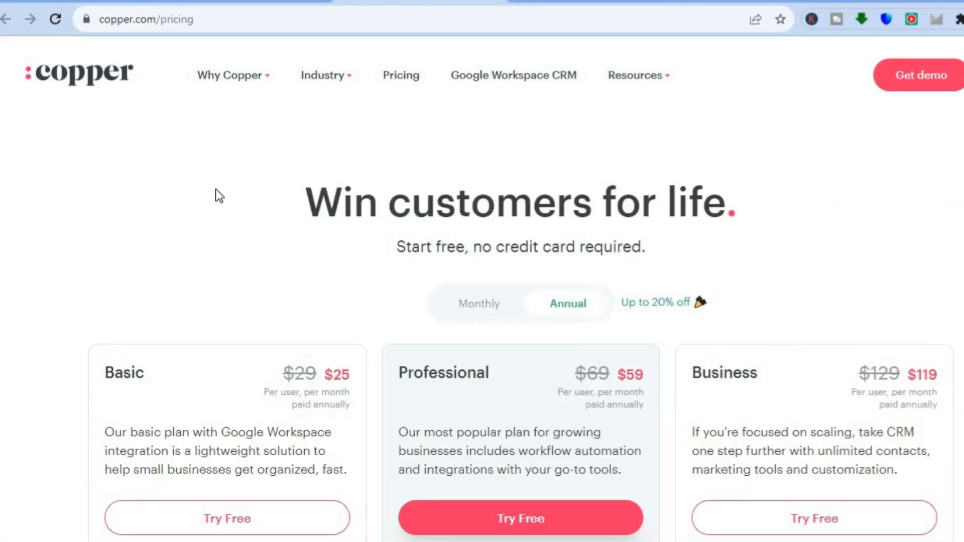
scroll(217, 193, down, 4)
scroll(217, 191, down, 2)
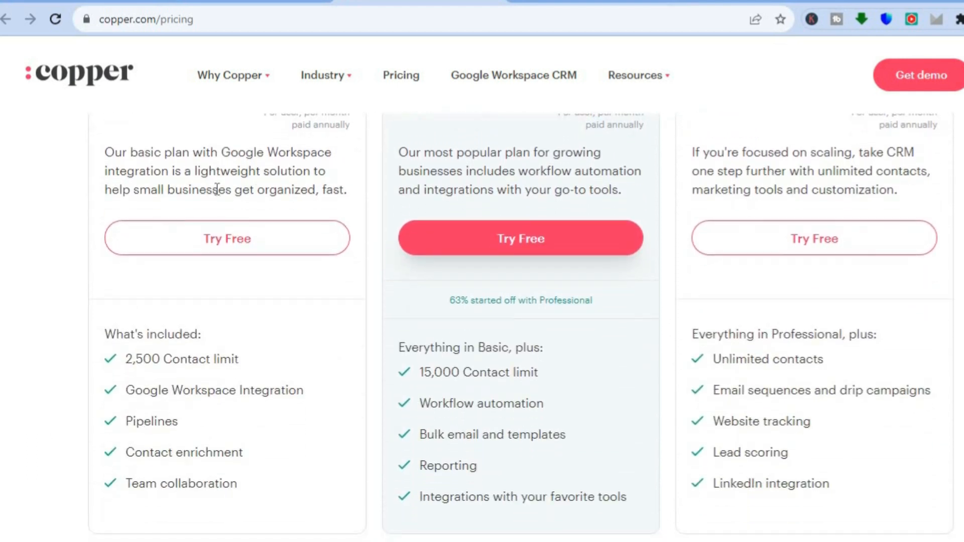
scroll(217, 191, up, 2)
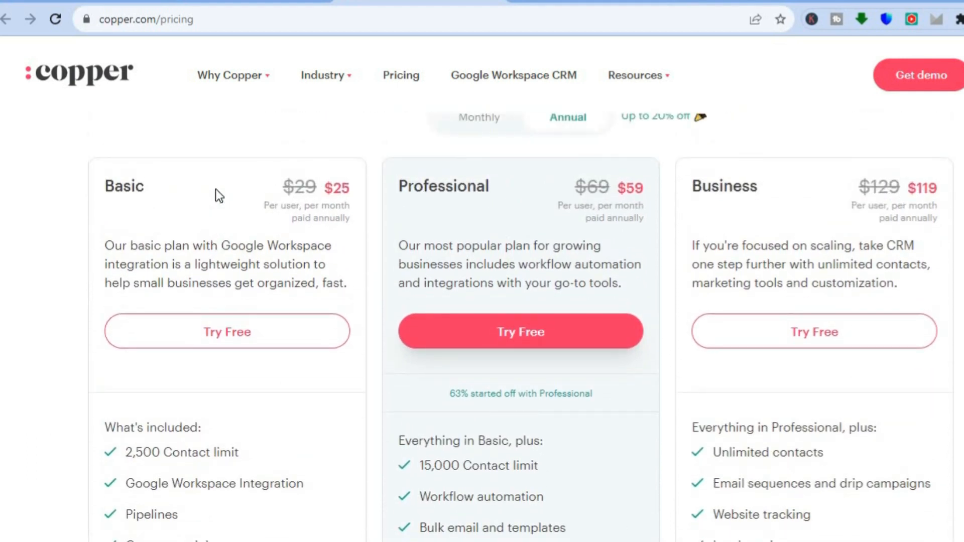
scroll(220, 196, down, 1)
scroll(216, 189, down, 3)
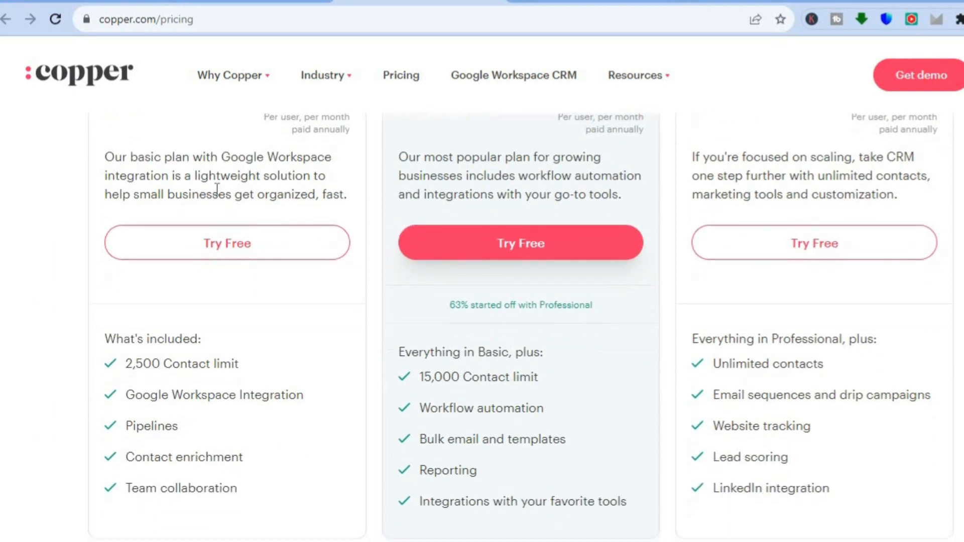
scroll(217, 196, down, 3)
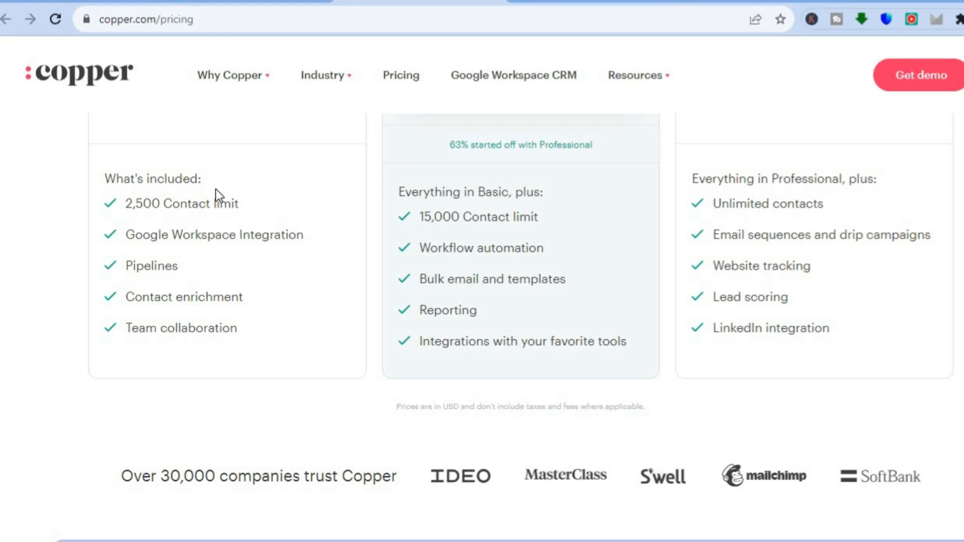
scroll(216, 188, down, 1)
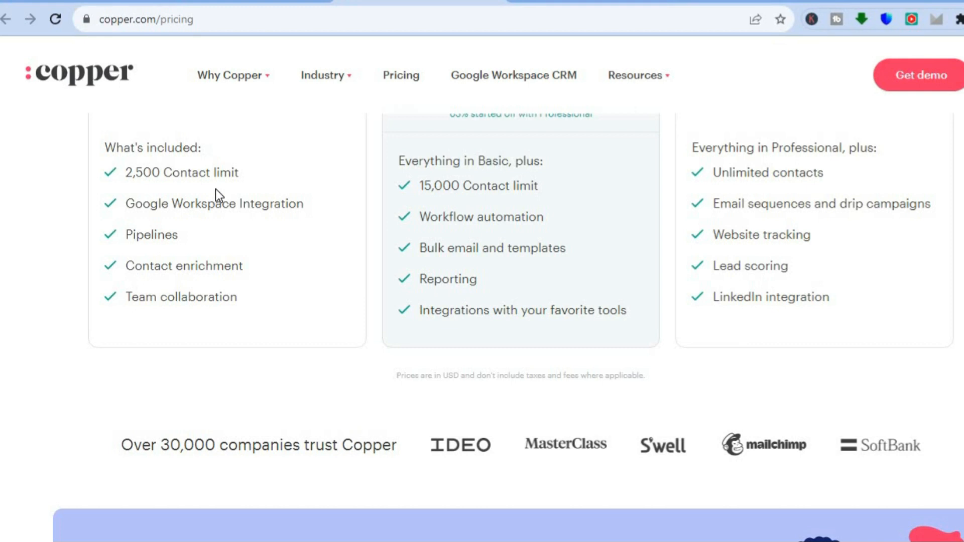
scroll(216, 189, down, 1)
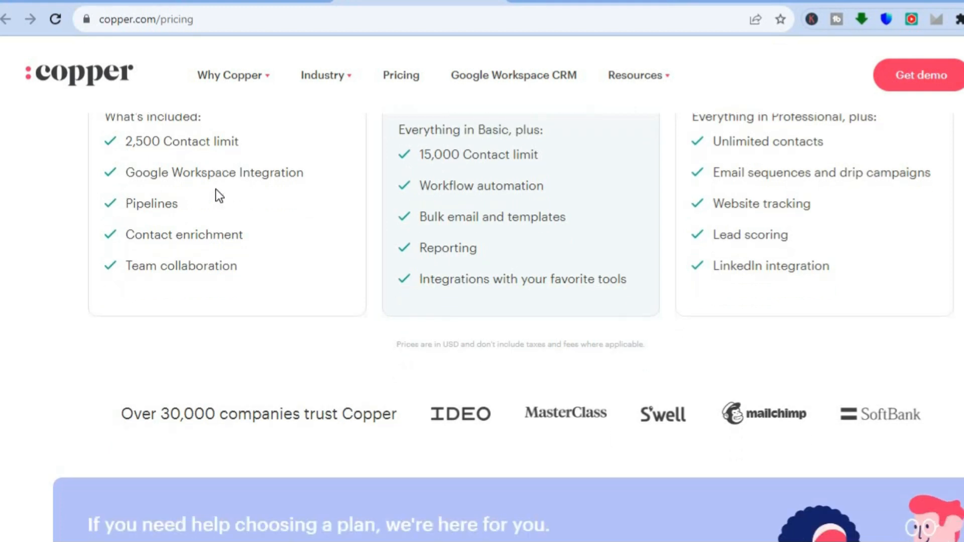
scroll(215, 189, down, 1)
scroll(216, 190, down, 8)
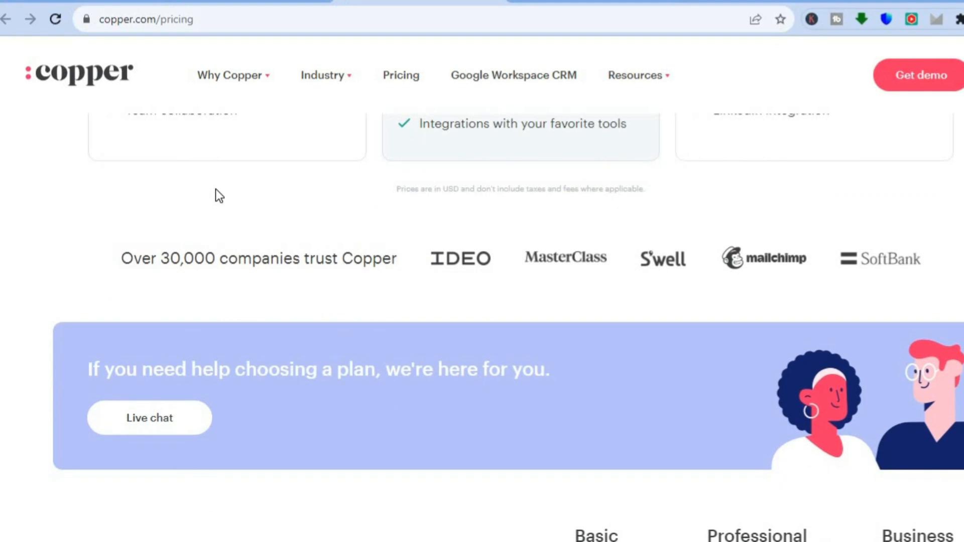
scroll(216, 188, down, 3)
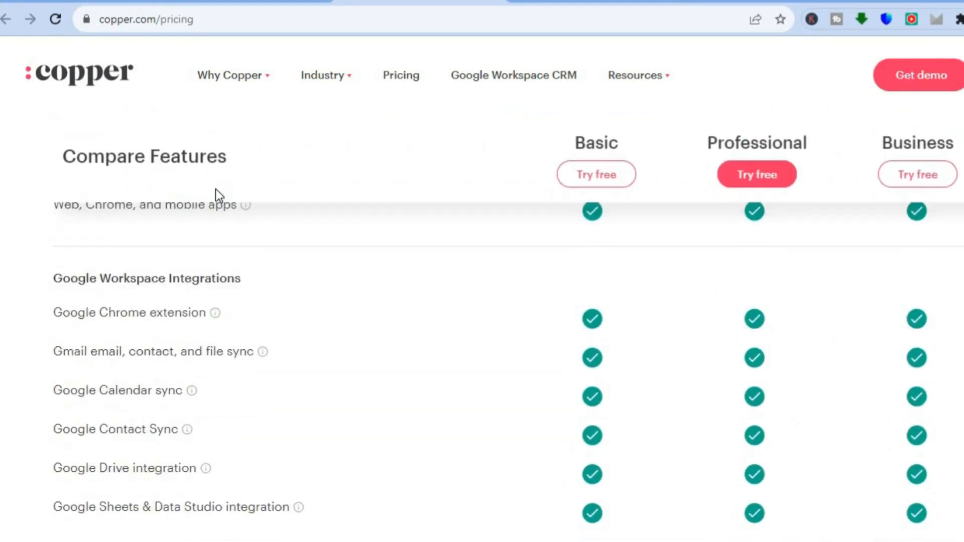
scroll(215, 189, down, 1)
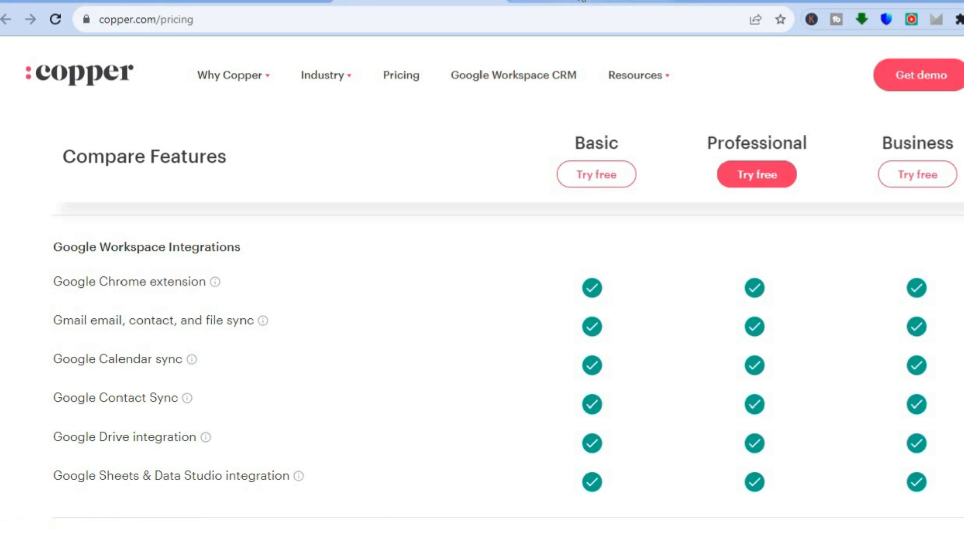
- Complete the company profile in the Copper onboarding with company size Solo and this being the first CRM
click(583, 1)
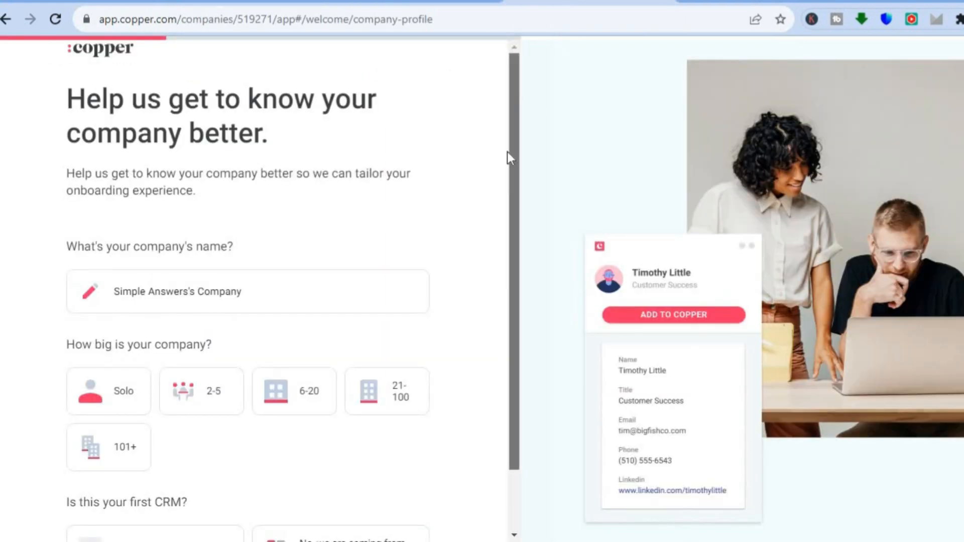
scroll(510, 252, down, 2)
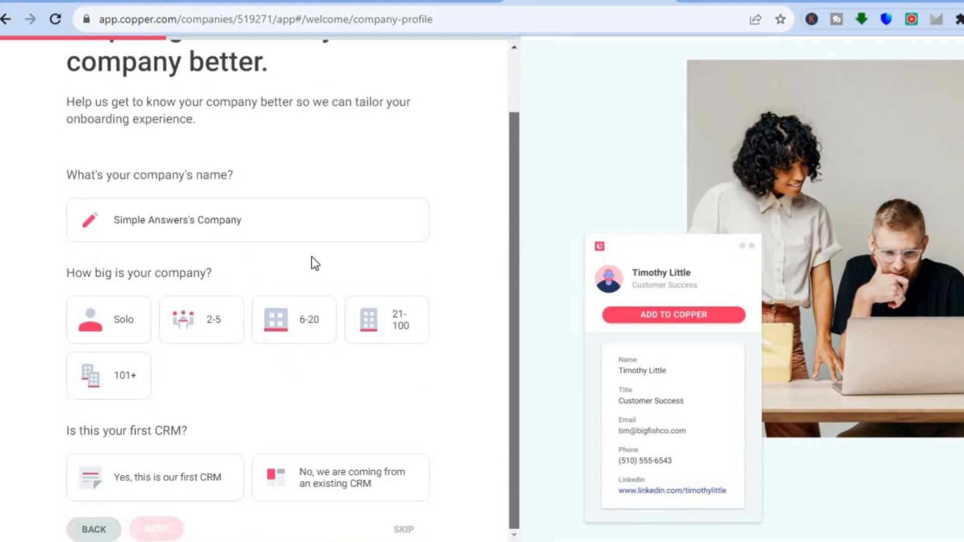
click(104, 321)
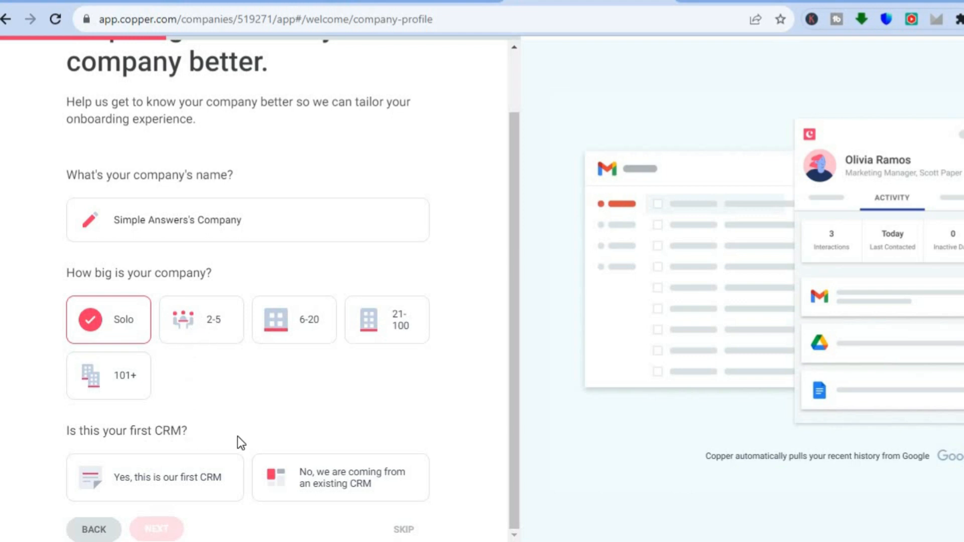
click(147, 490)
click(158, 530)
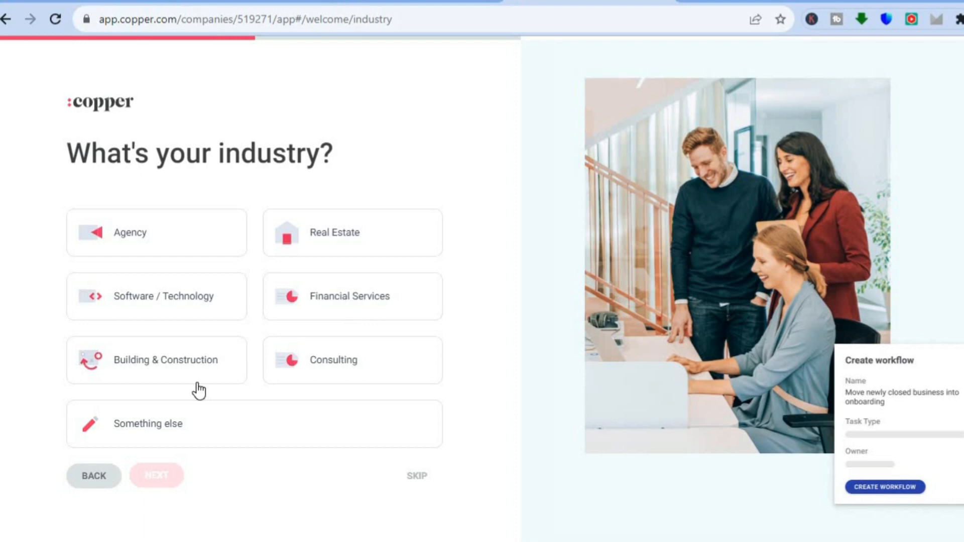
- Choose Real Estate as the industry and start using Copper without getting the Chrome extension
click(366, 240)
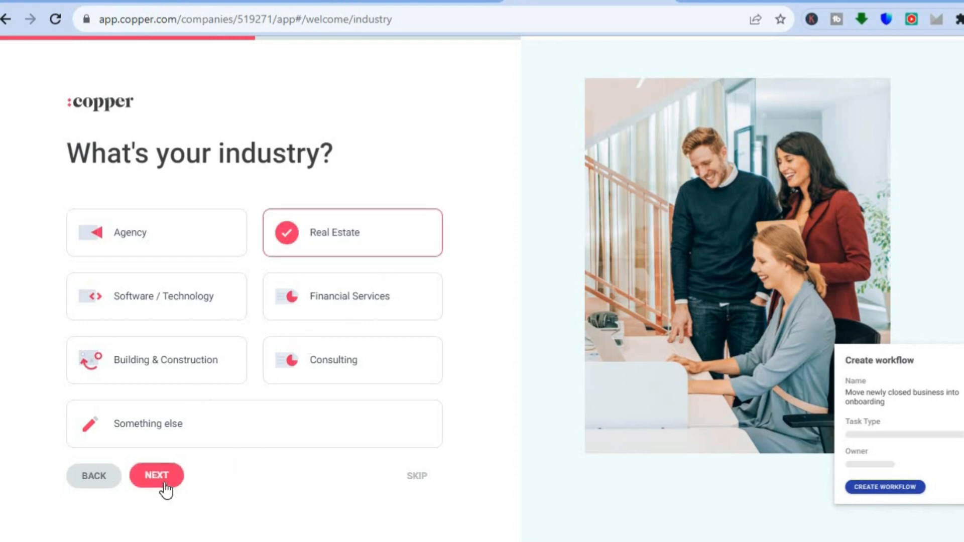
click(163, 481)
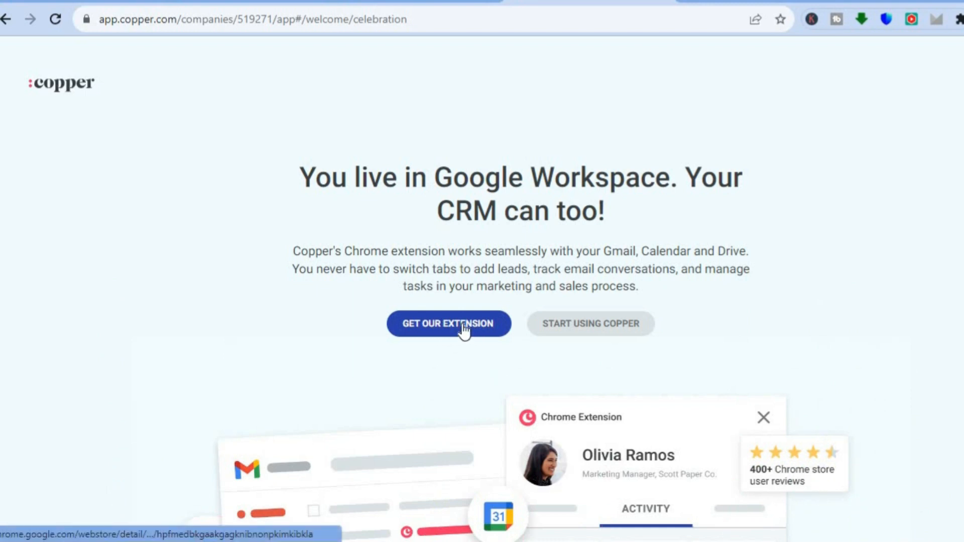
click(589, 326)
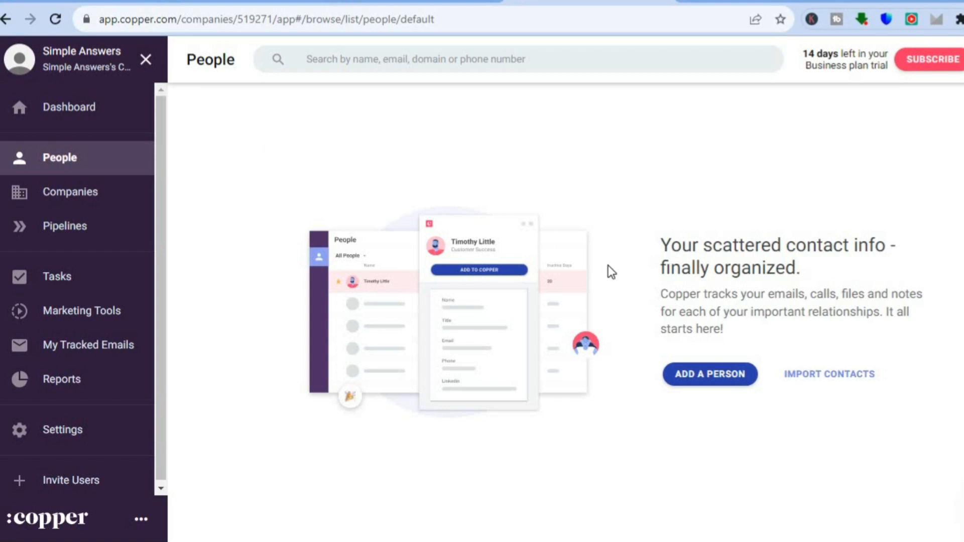
- Look at the new person form without saving, and examine the available sources for importing contacts
click(701, 379)
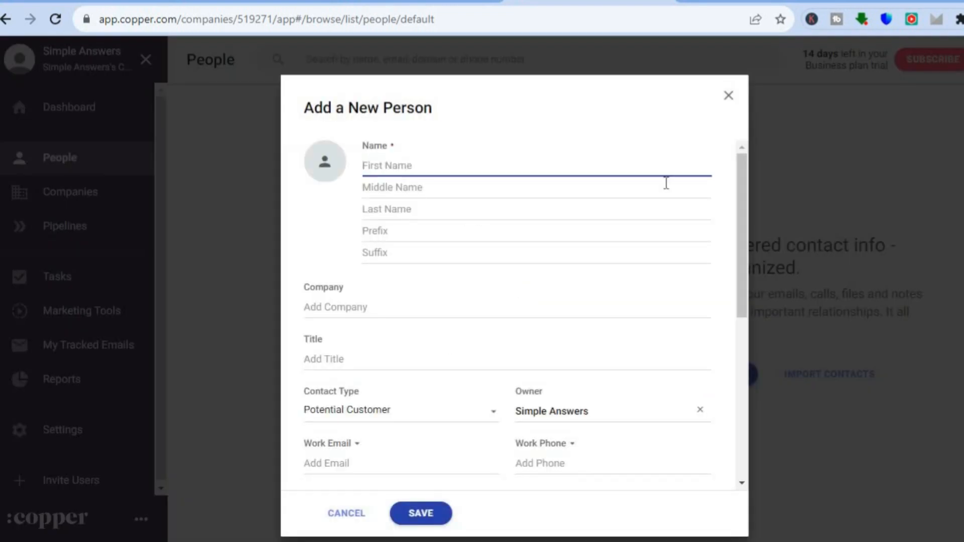
click(728, 95)
click(835, 379)
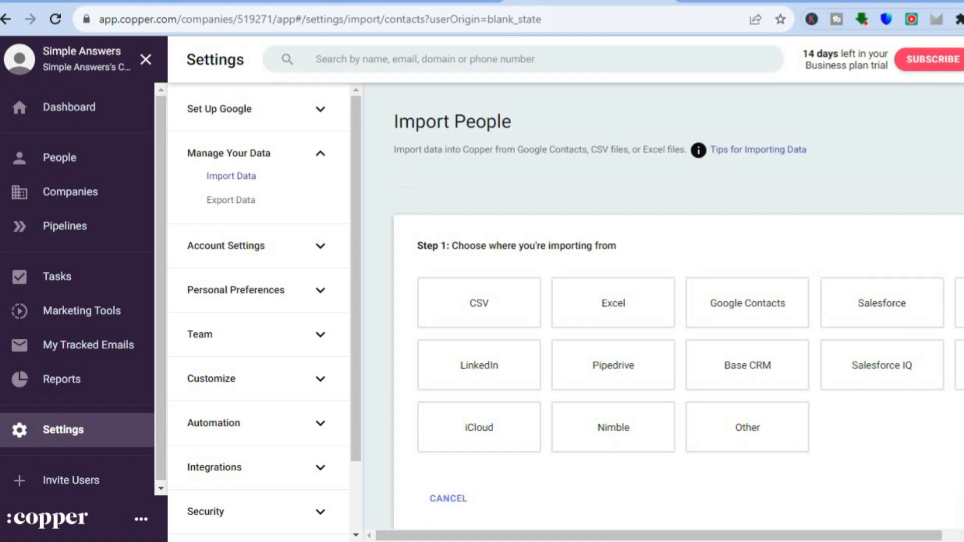
scroll(678, 322, down, 2)
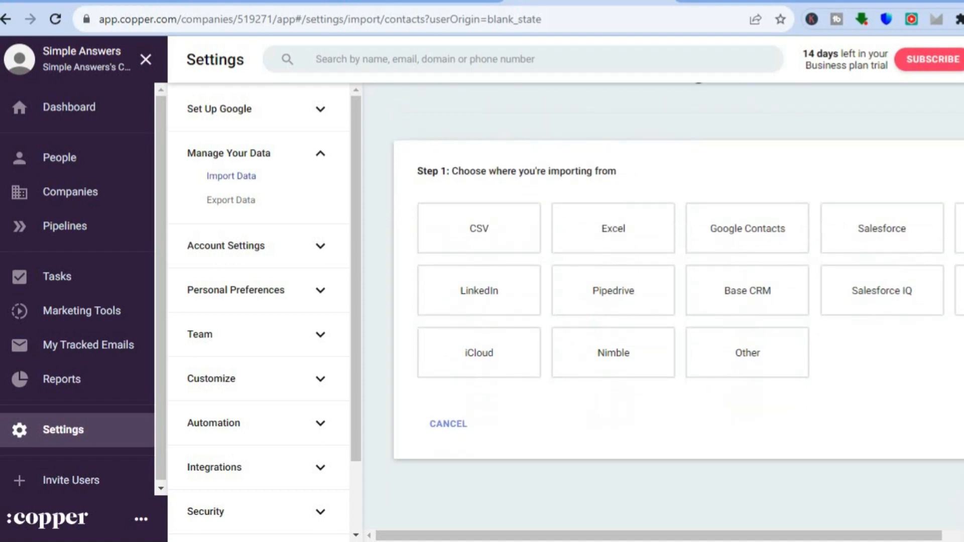
scroll(677, 322, up, 2)
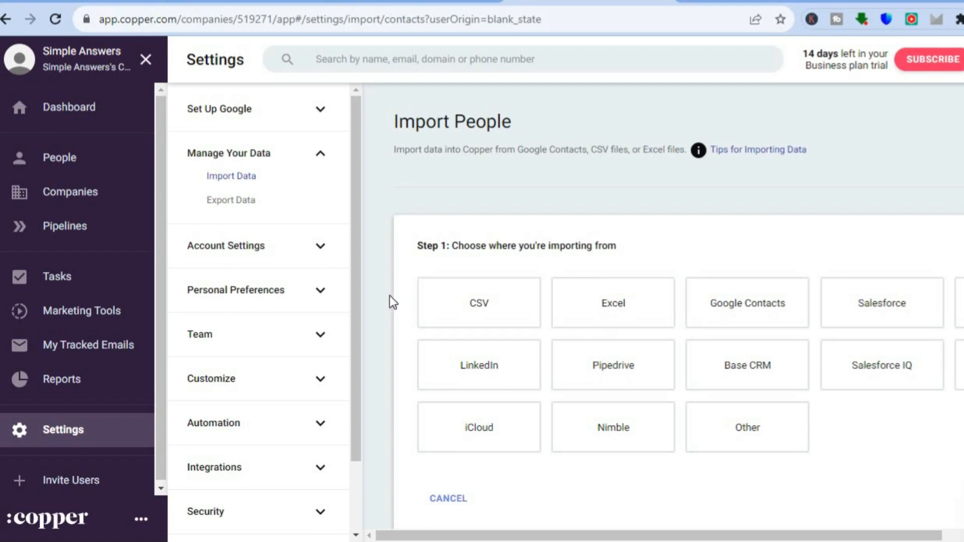
drag(346, 302, 353, 384)
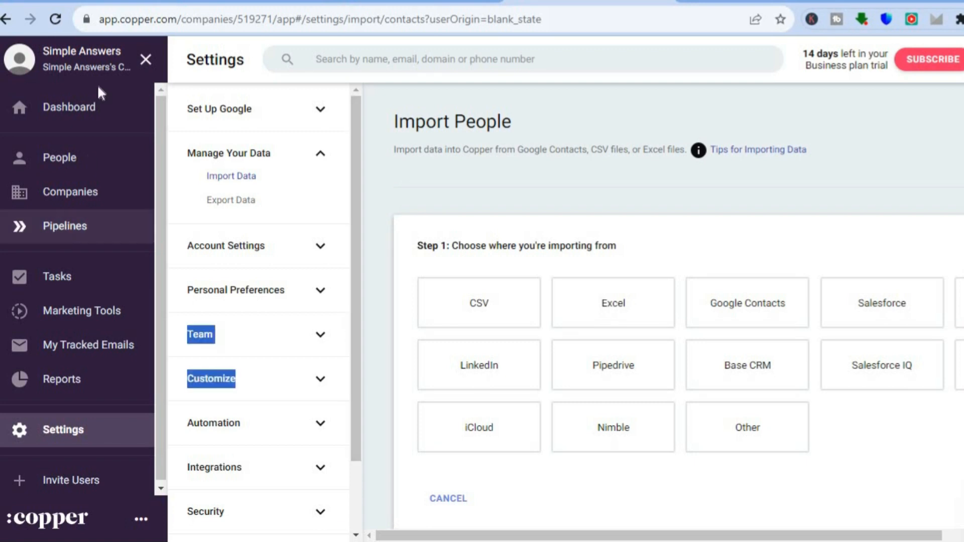
- View the dashboard's overview for today from beginning to end
click(71, 108)
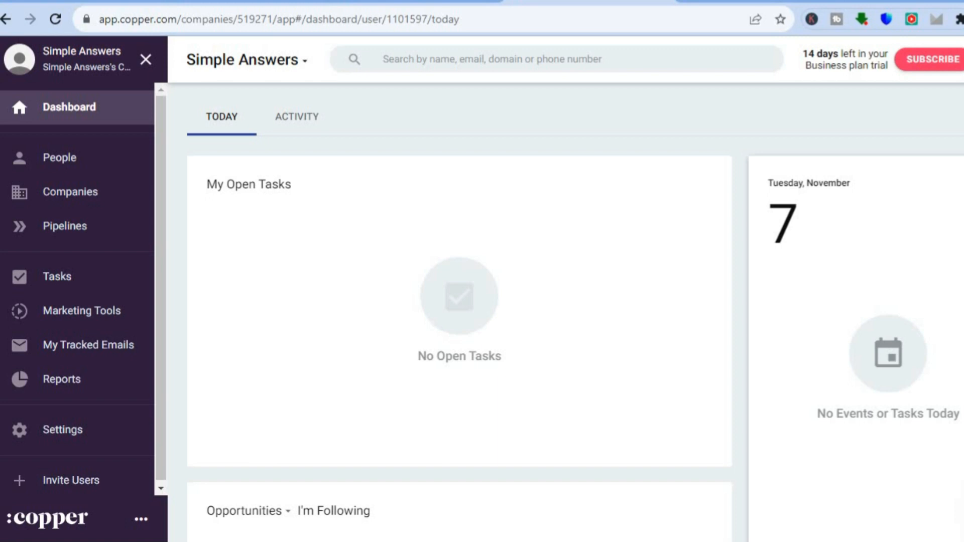
scroll(460, 311, down, 15)
scroll(459, 312, up, 15)
- View the Companies section and its new company form, closing the form without saving
click(103, 204)
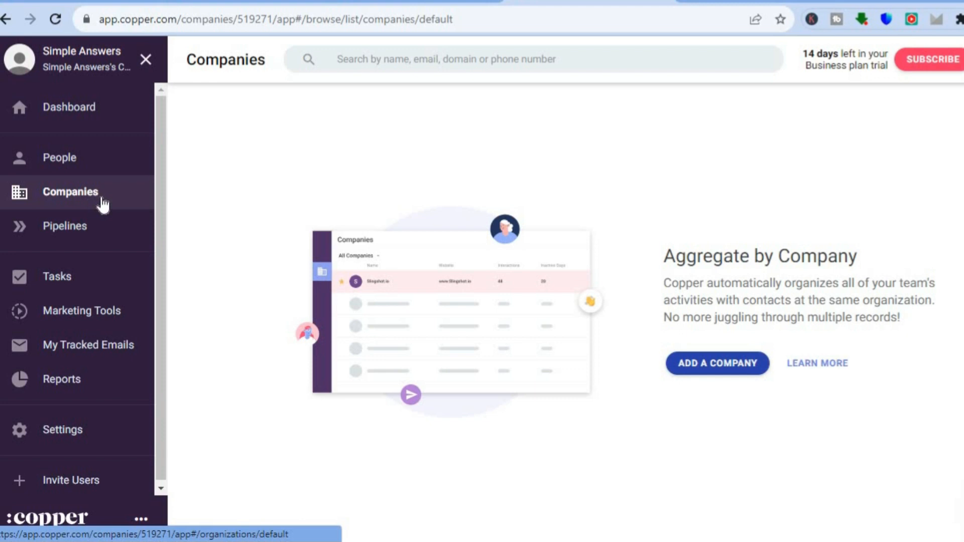
click(714, 359)
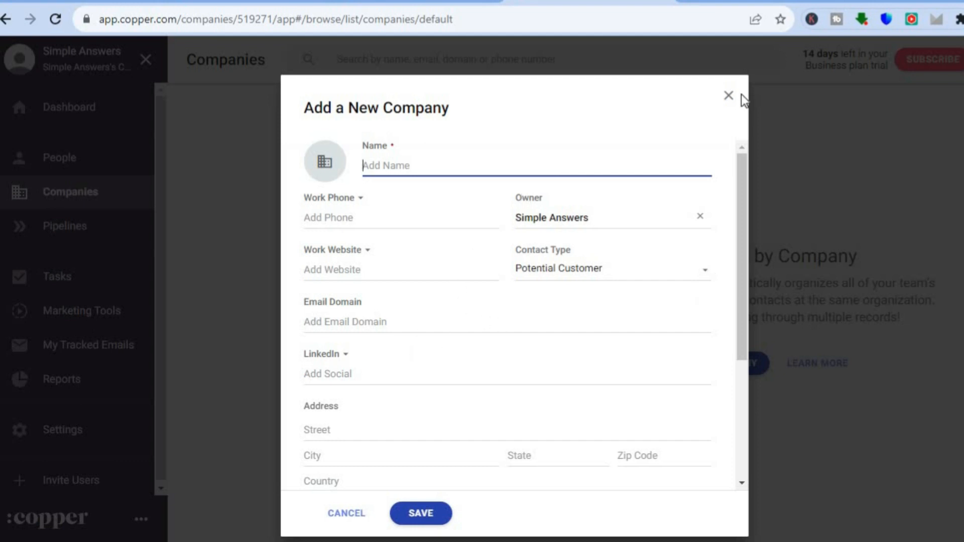
click(727, 96)
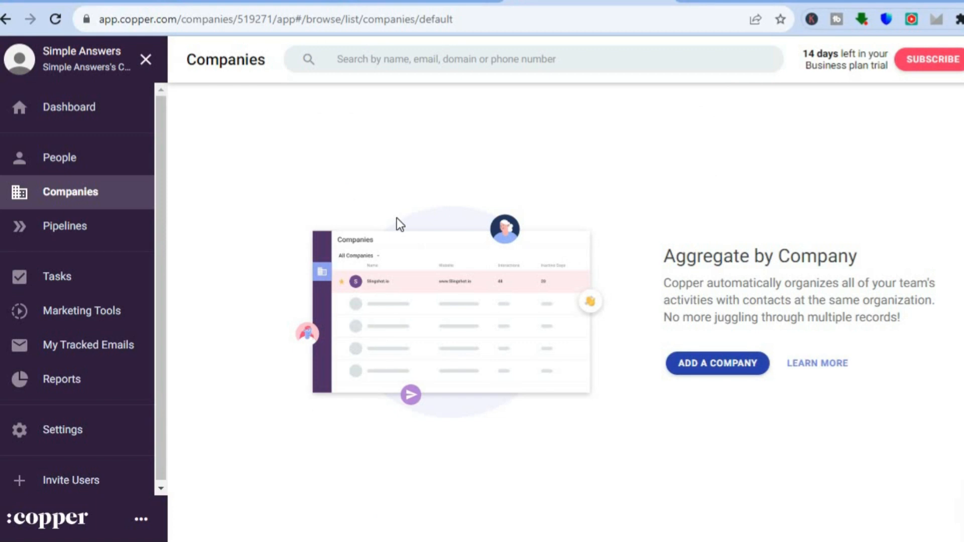
- Start a new pipeline from the Real Estate template with the Buyer Agent category
click(72, 222)
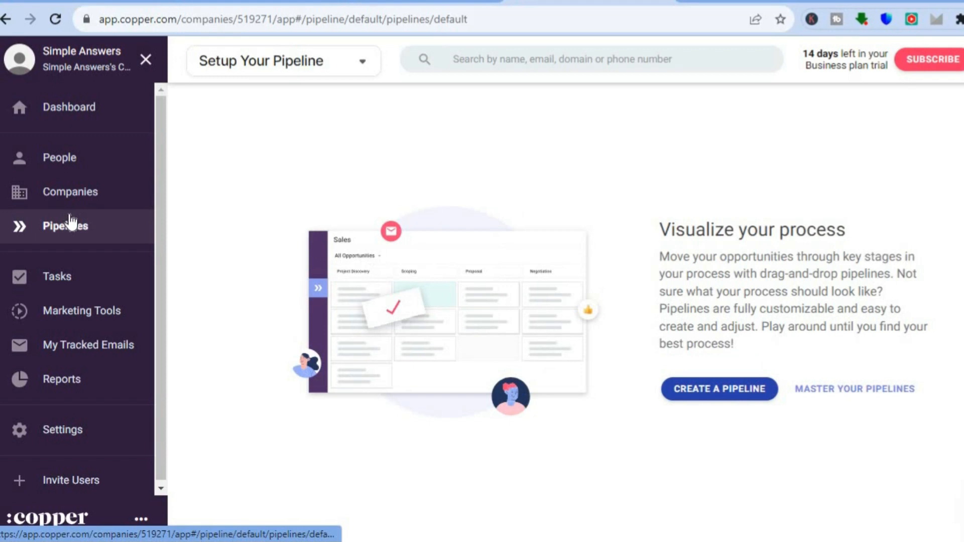
click(721, 393)
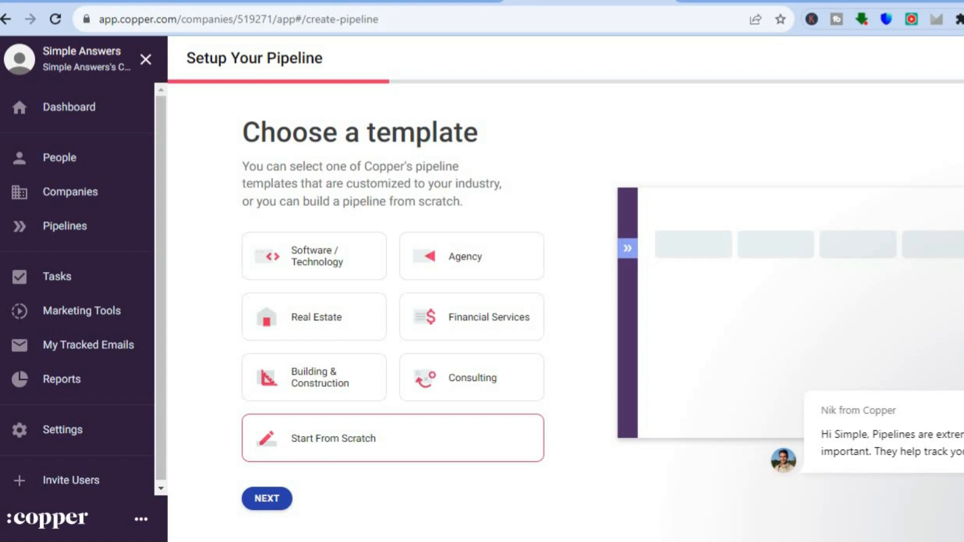
click(962, 396)
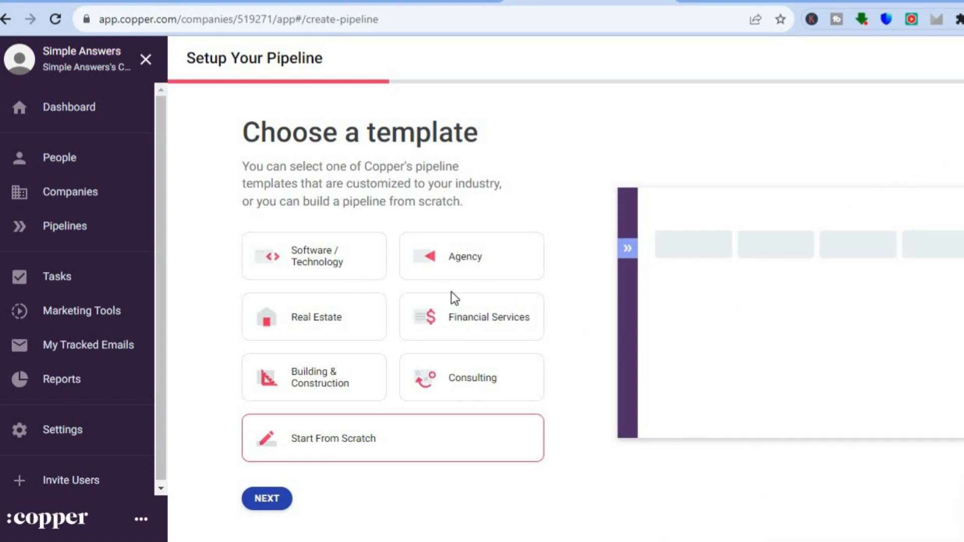
click(305, 327)
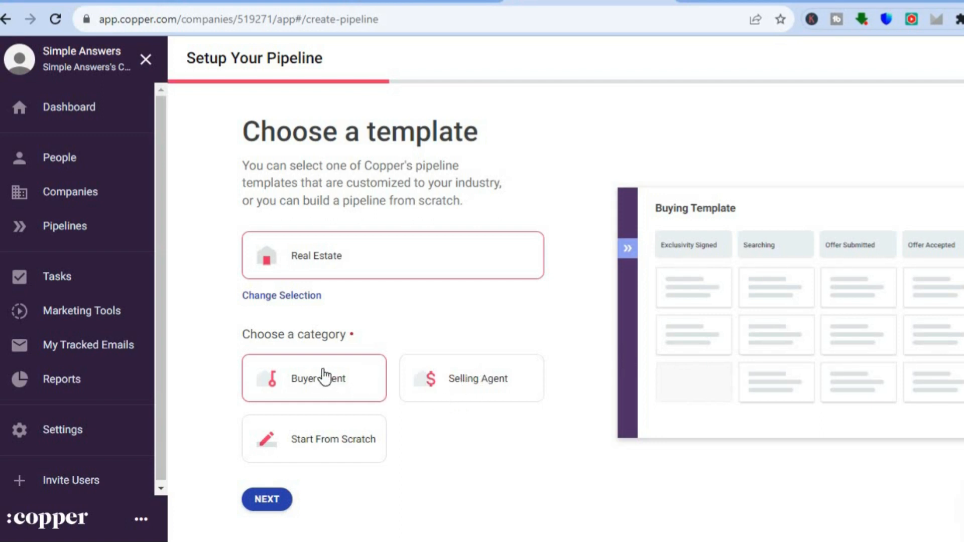
click(263, 502)
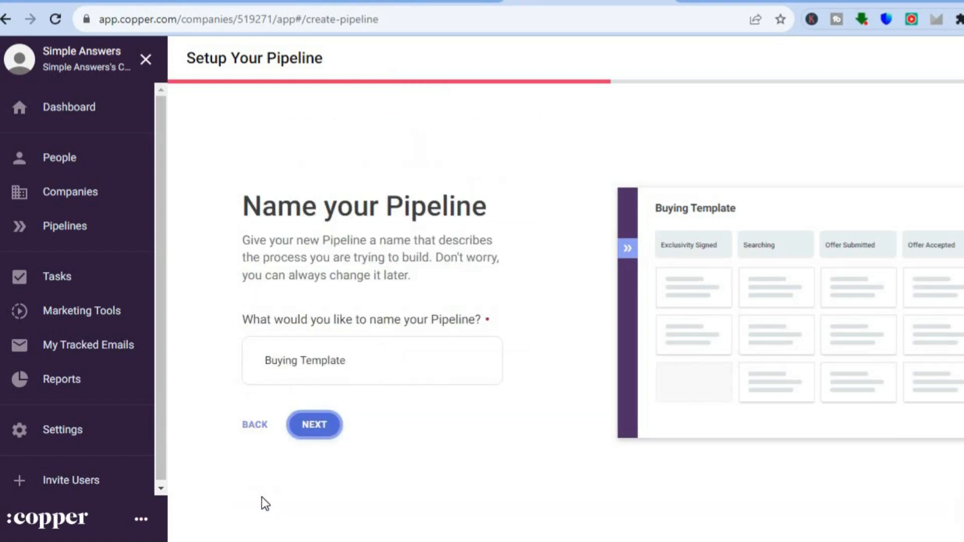
- Keep the name Buying Template and view the suggested pipeline stages, without changing any stage
click(327, 428)
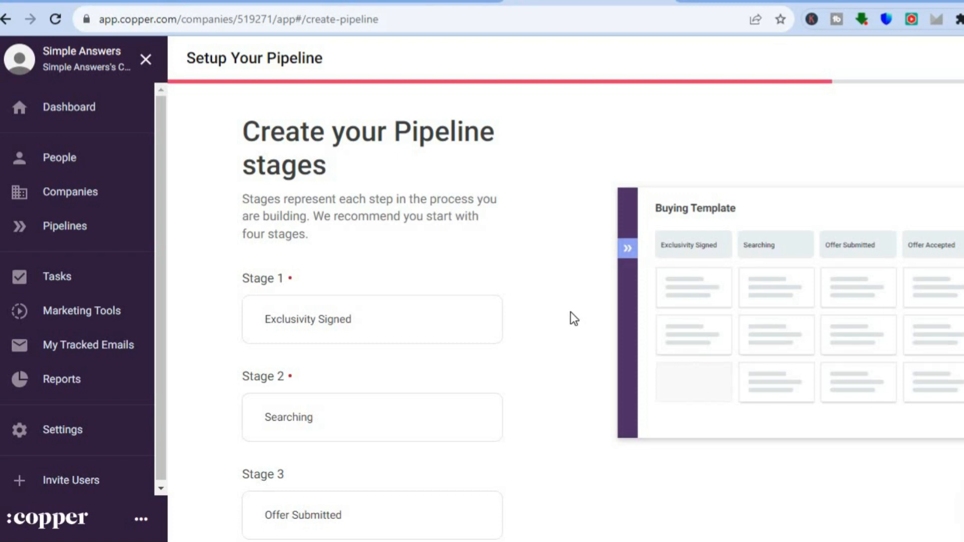
click(434, 324)
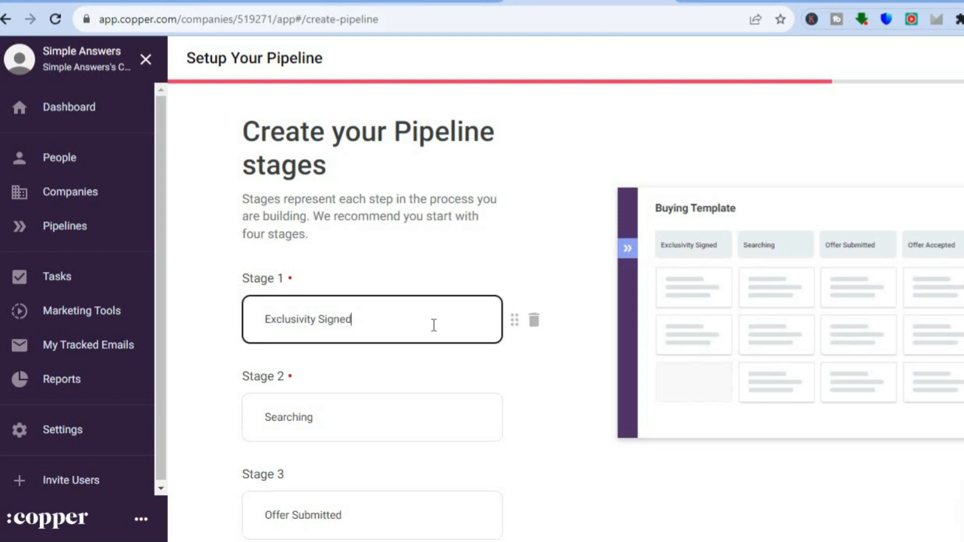
click(581, 393)
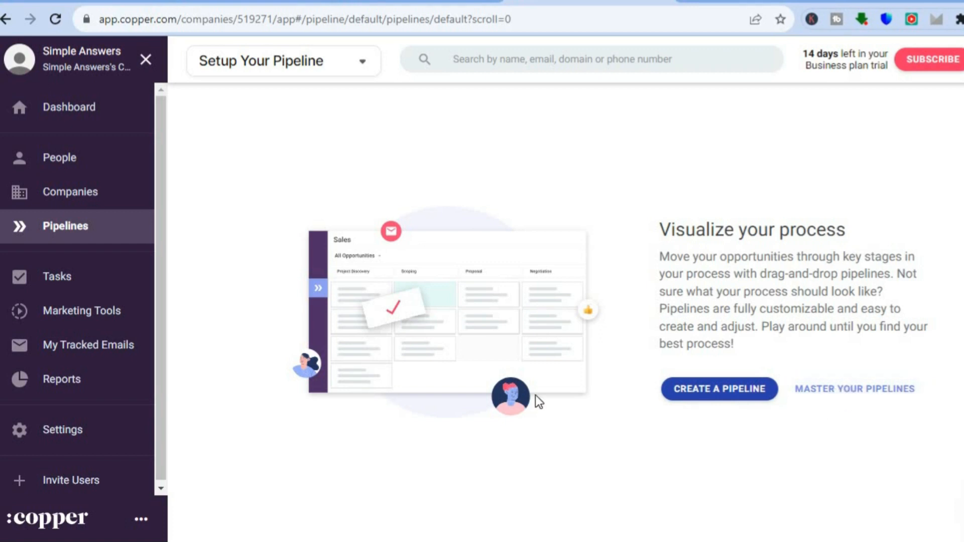
- View the Tasks section and examine all fields of the new task form
click(86, 286)
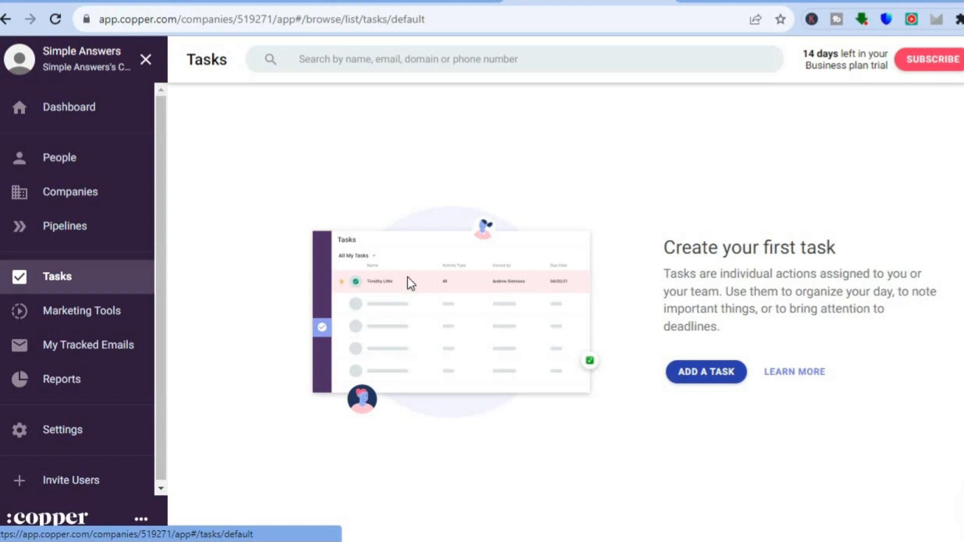
click(673, 372)
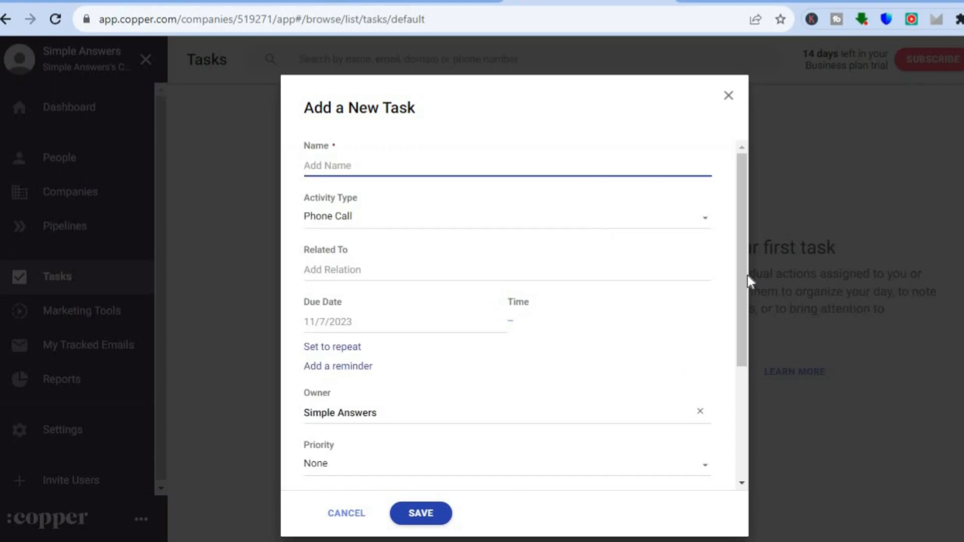
scroll(743, 273, down, 1)
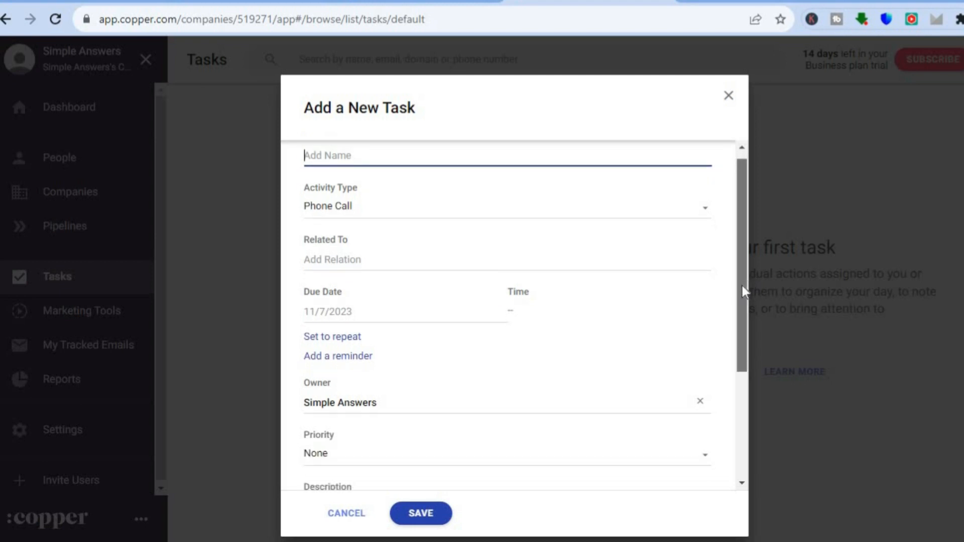
scroll(738, 346, down, 3)
drag(737, 373, 741, 270)
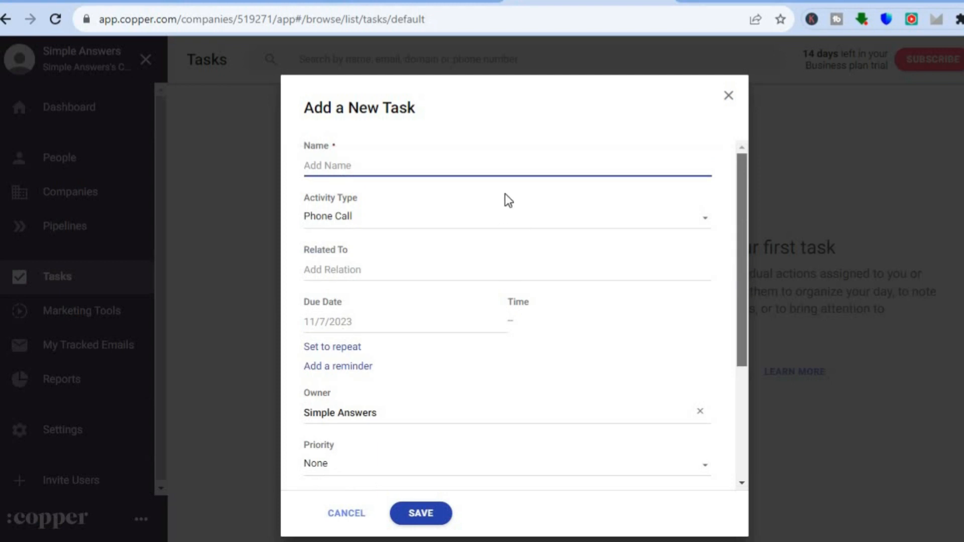
- Look at the available priority levels for a new task, and close the form without saving
click(477, 473)
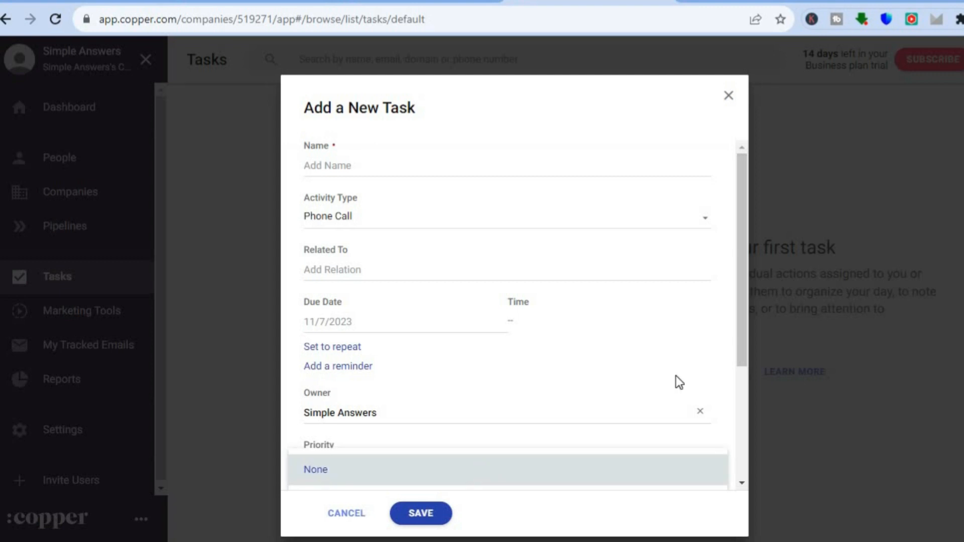
drag(737, 355, 737, 375)
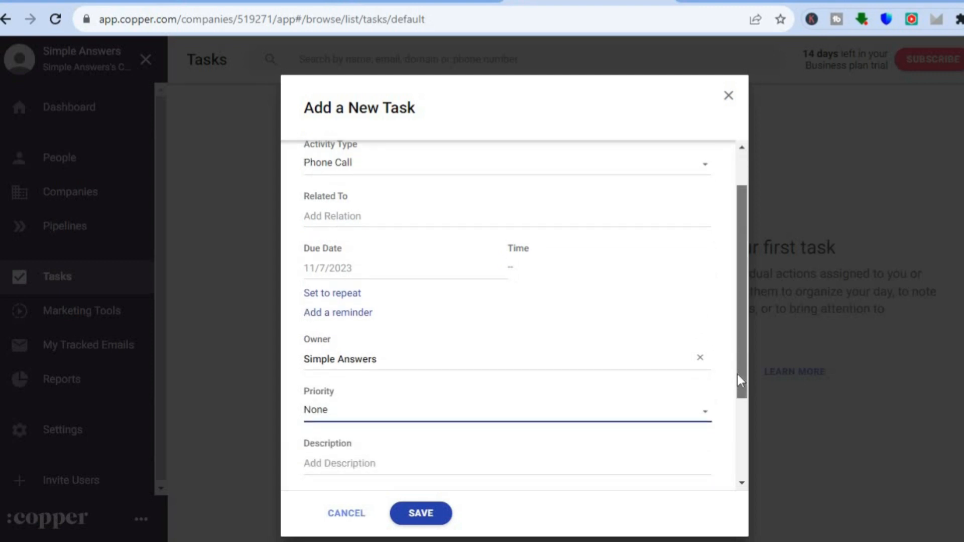
click(686, 404)
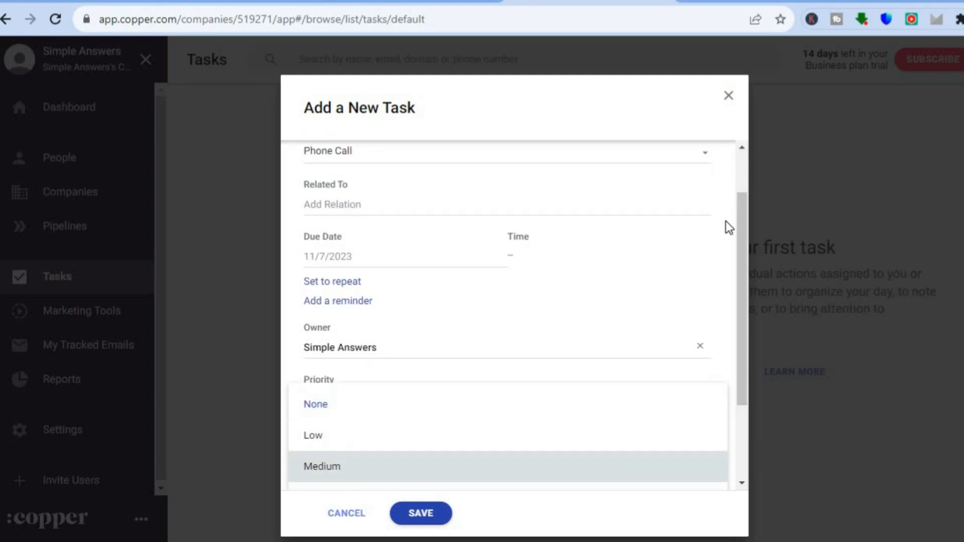
click(729, 105)
click(728, 104)
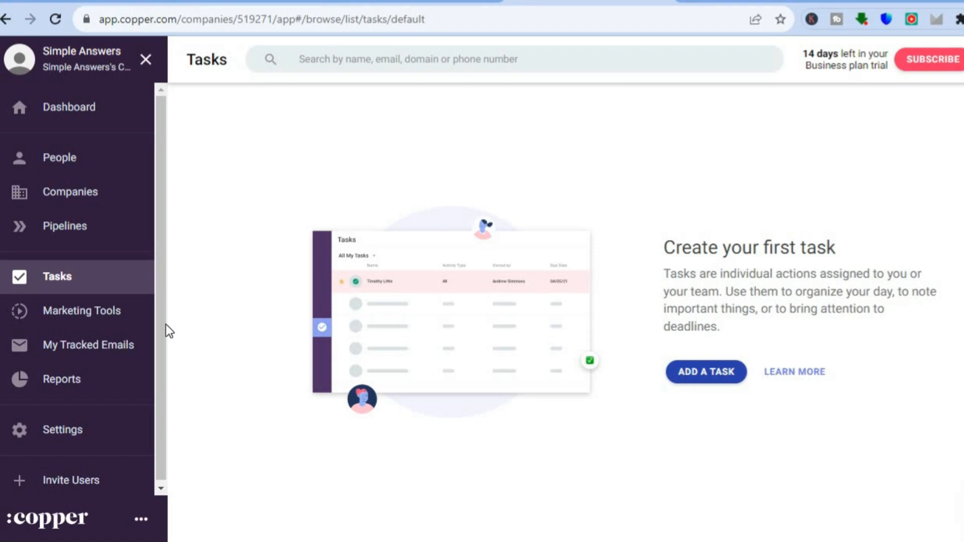
- Start using the marketing tools with the preselected email domain, agreeing to Outfunnel's terms and data processing agreement
click(114, 321)
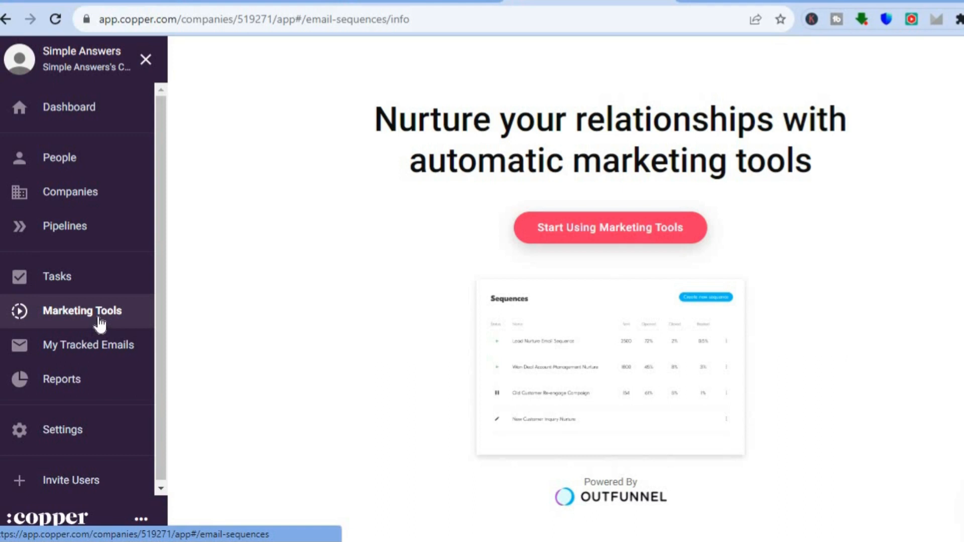
click(568, 234)
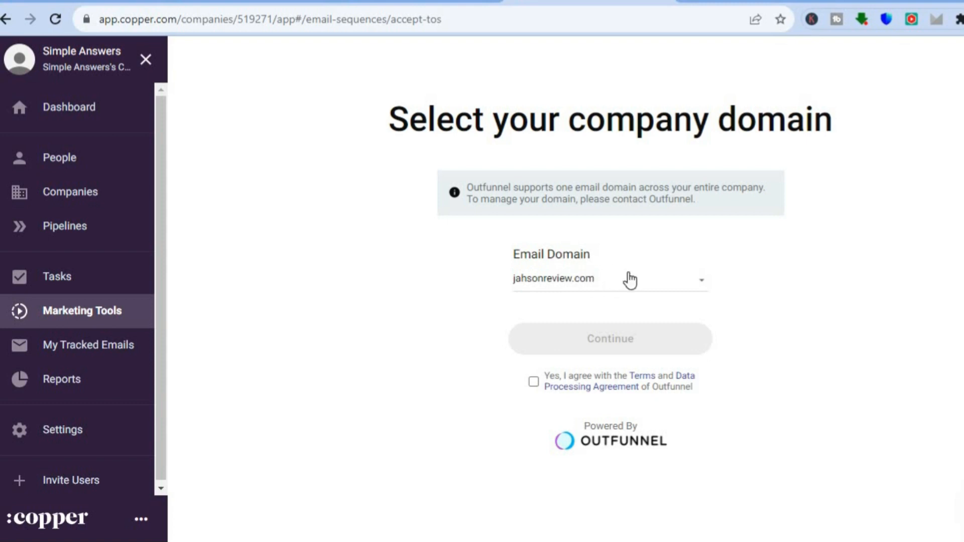
click(534, 382)
click(627, 352)
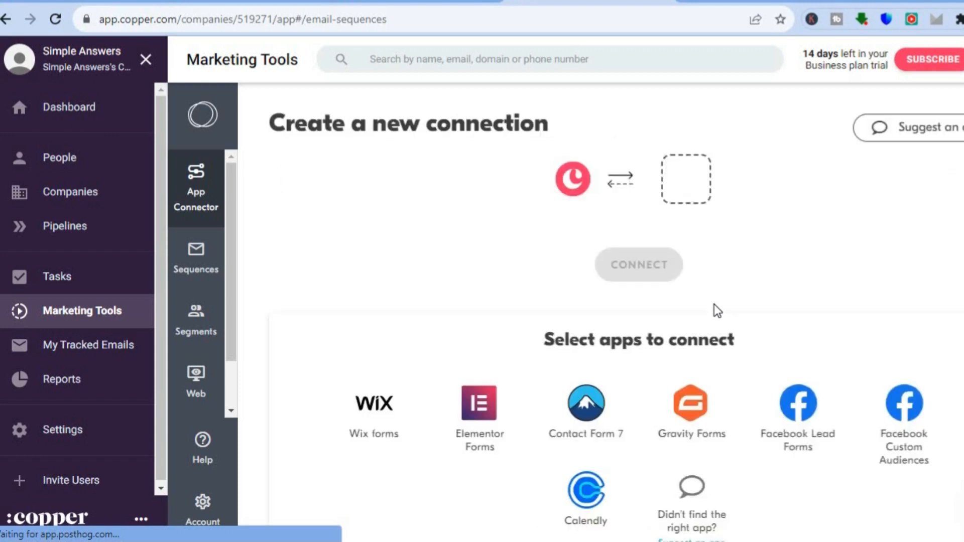
- Examine the apps offered for a new connection in the marketing tools
scroll(616, 324, down, 3)
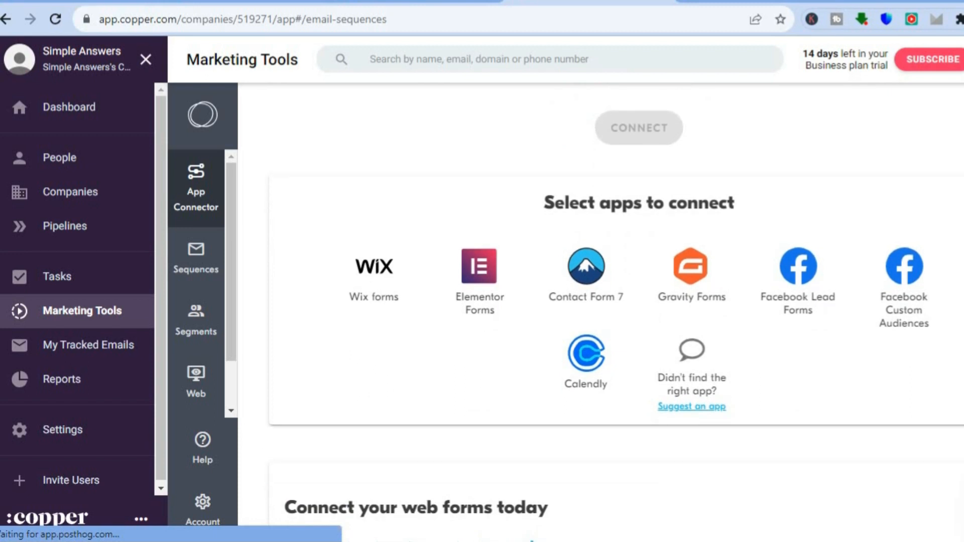
scroll(663, 319, up, 2)
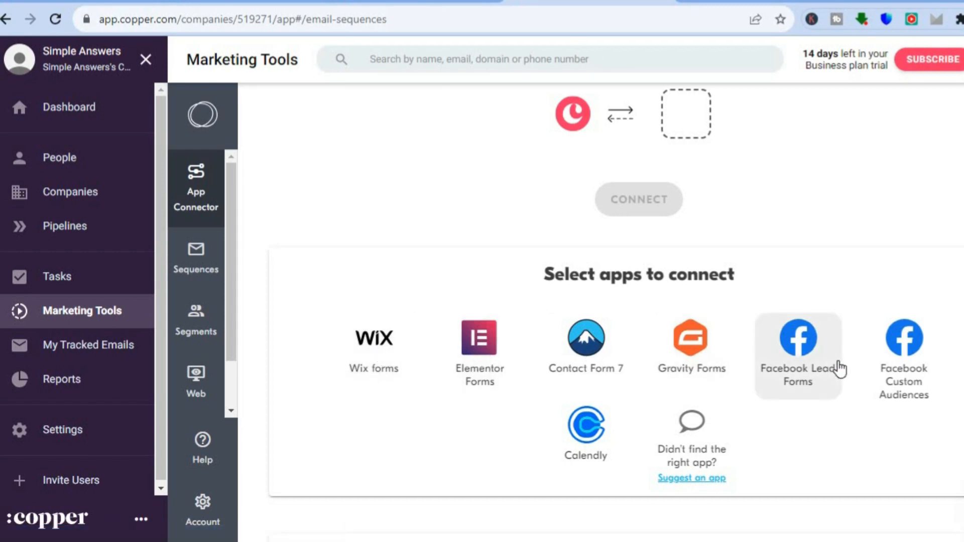
scroll(609, 366, up, 1)
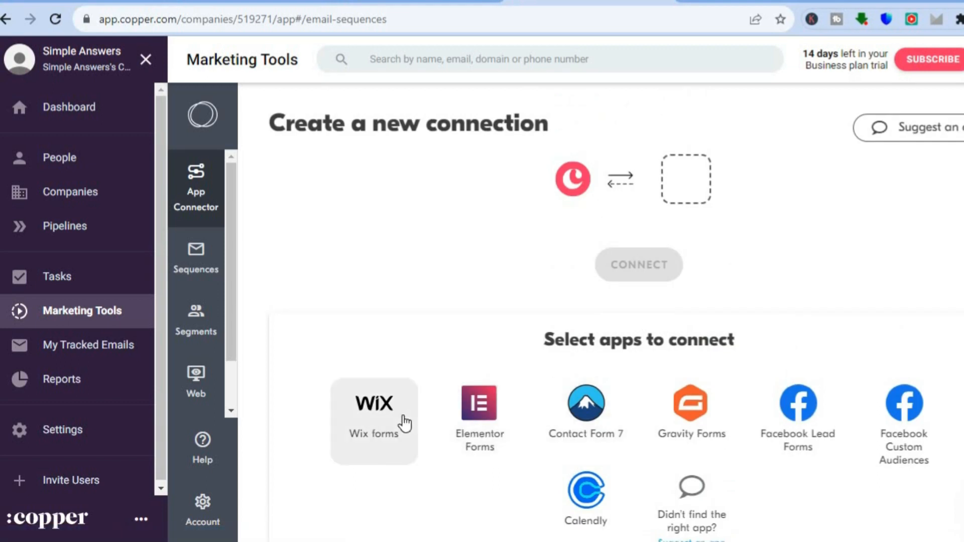
- View the Sequences section and the new sequence form with its recipient types
click(196, 271)
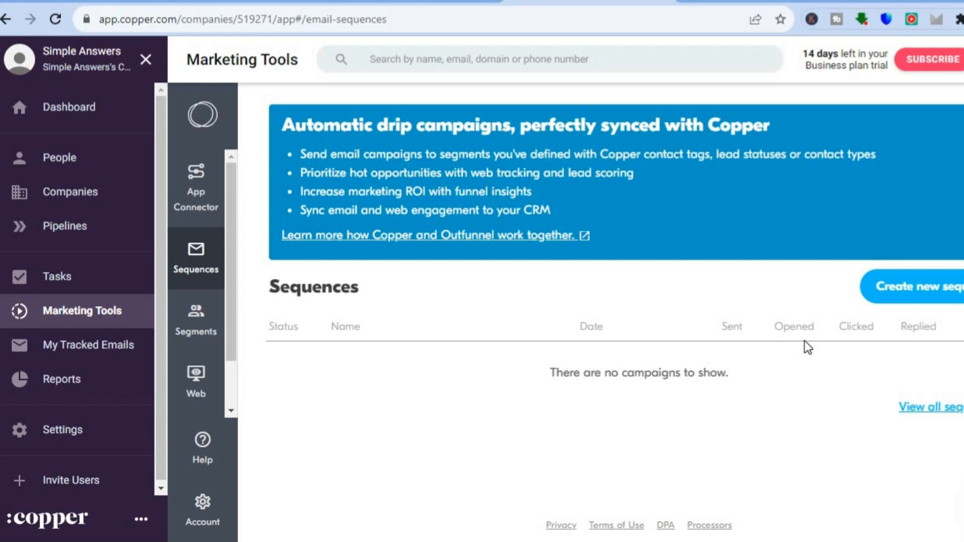
click(932, 293)
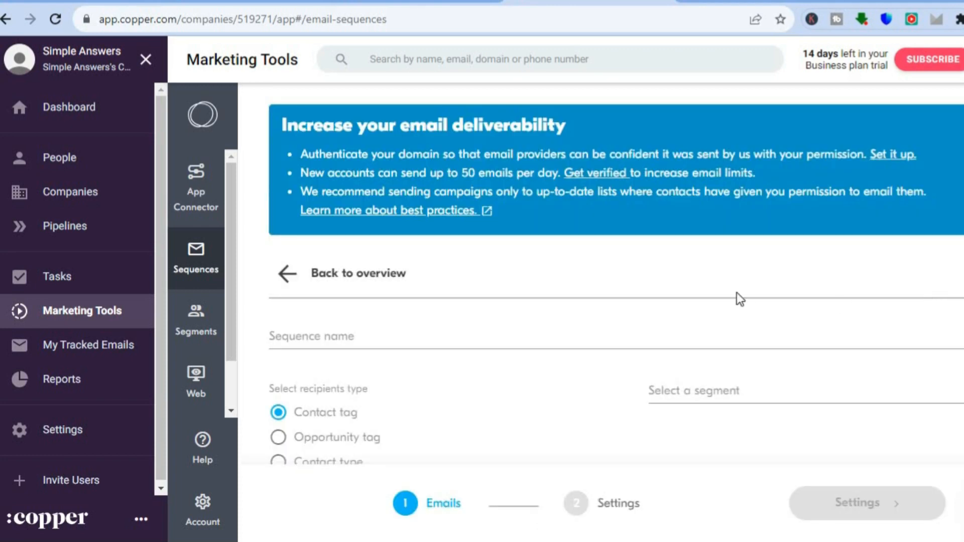
scroll(616, 279, down, 3)
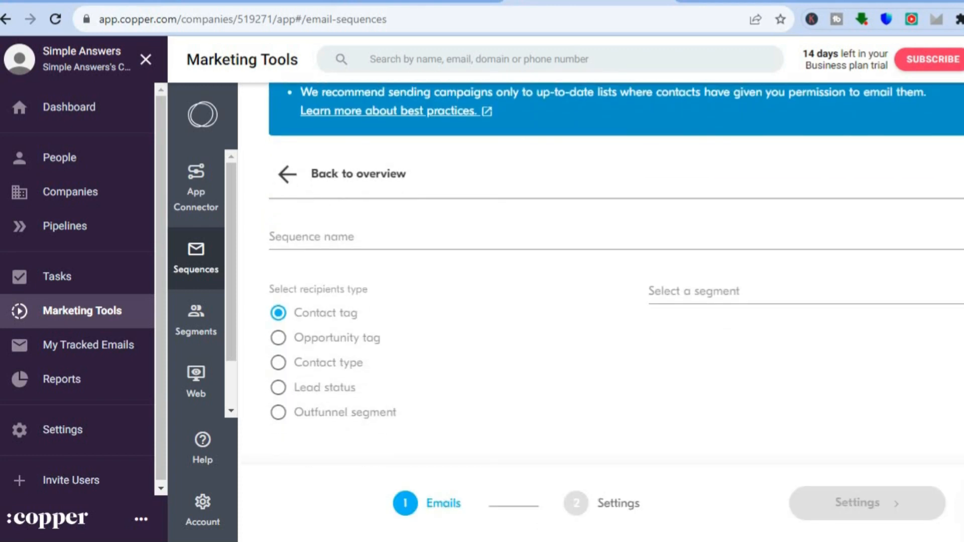
scroll(616, 279, up, 2)
scroll(616, 279, down, 3)
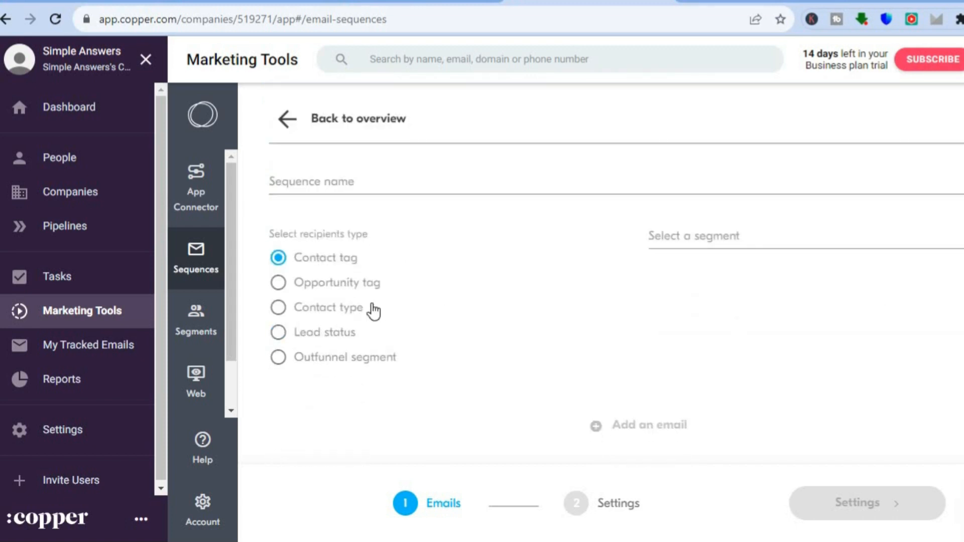
- View the Segments section, adding an empty condition to an unsaved new segment to see the available condition types
click(187, 322)
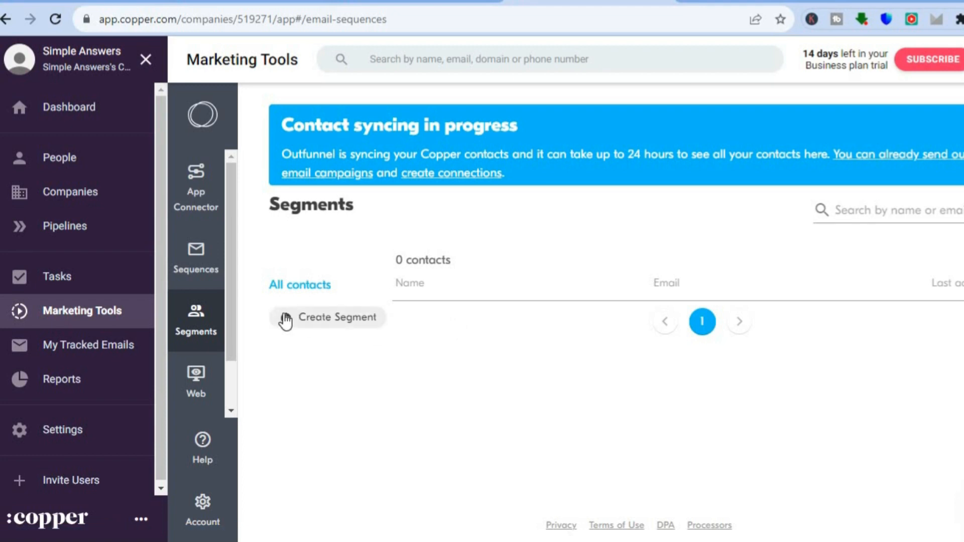
click(286, 320)
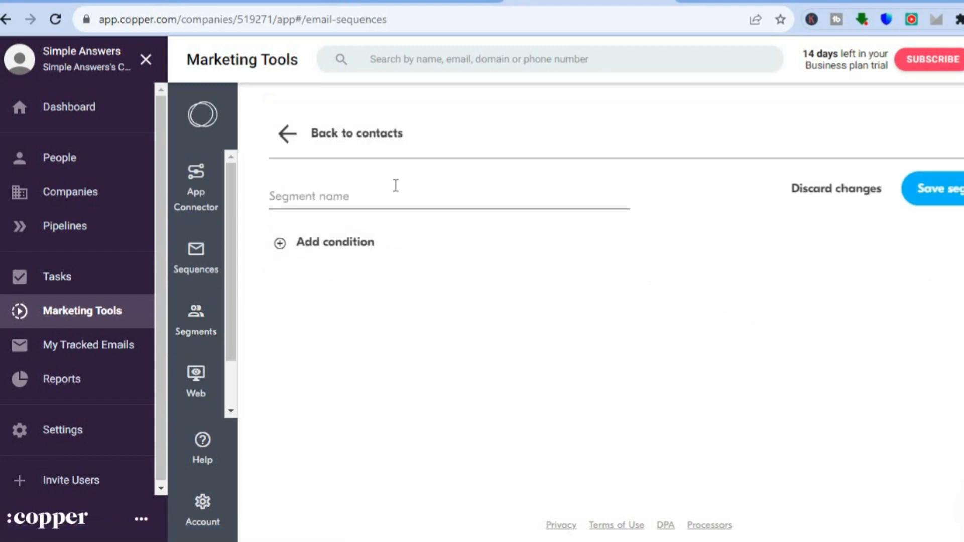
click(375, 200)
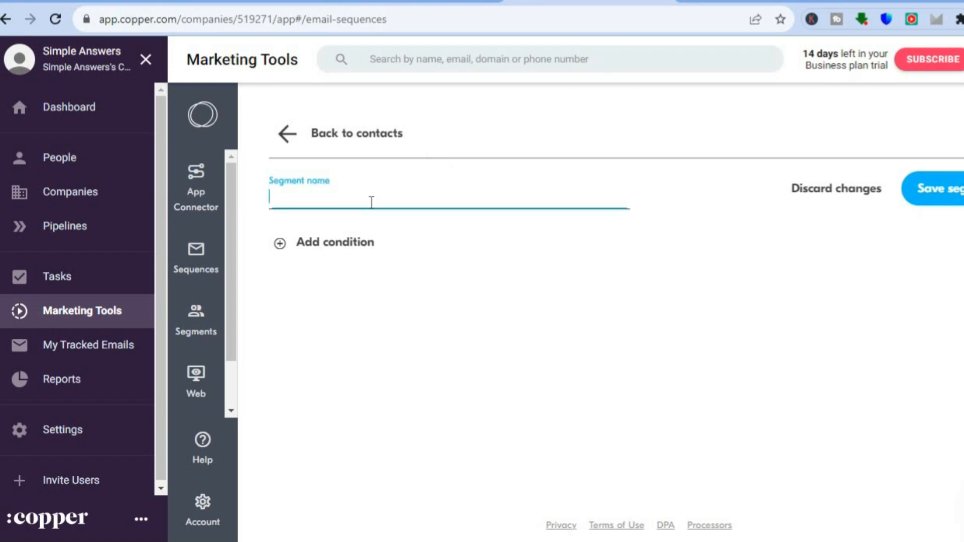
click(335, 250)
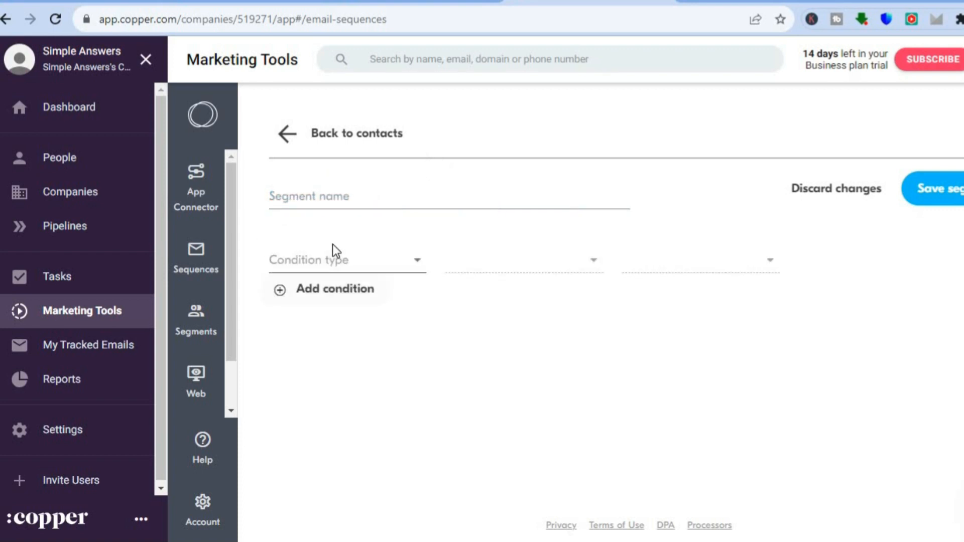
click(405, 266)
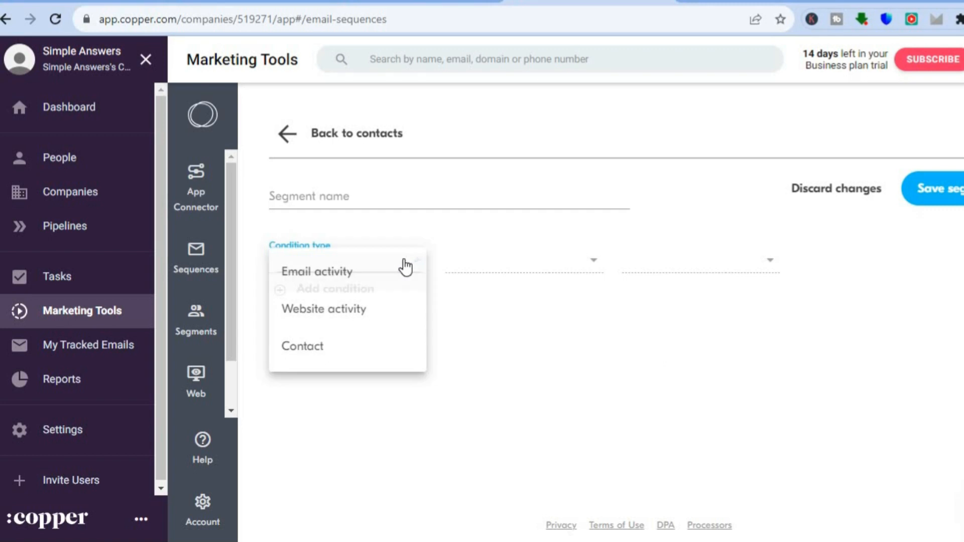
click(463, 318)
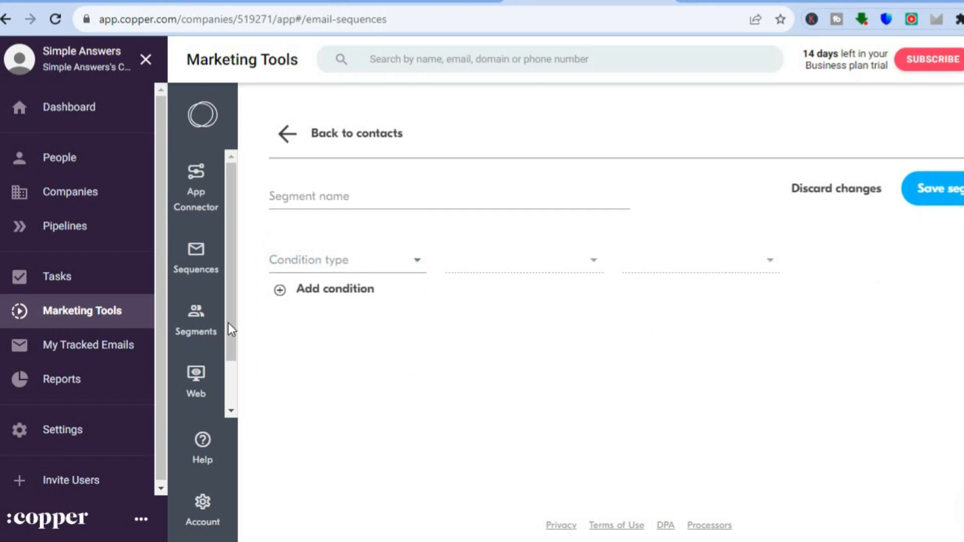
- View the marketing tools' Web section with identified visitors, and the My Tracked Emails section
drag(229, 324, 228, 407)
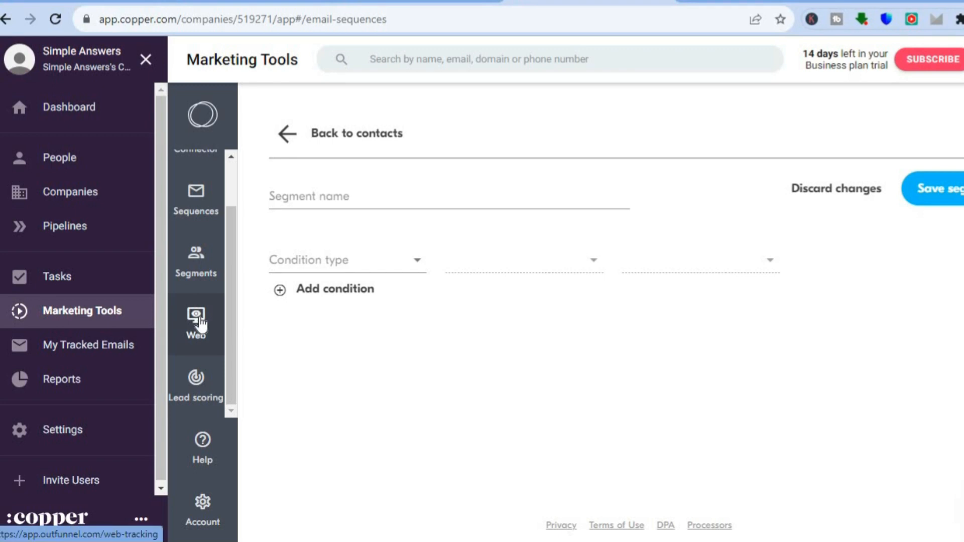
click(201, 325)
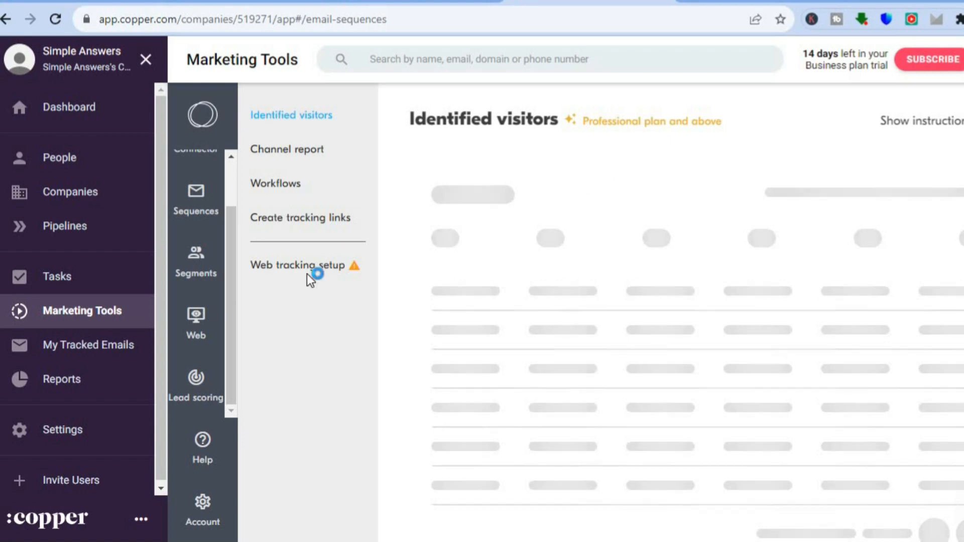
click(91, 353)
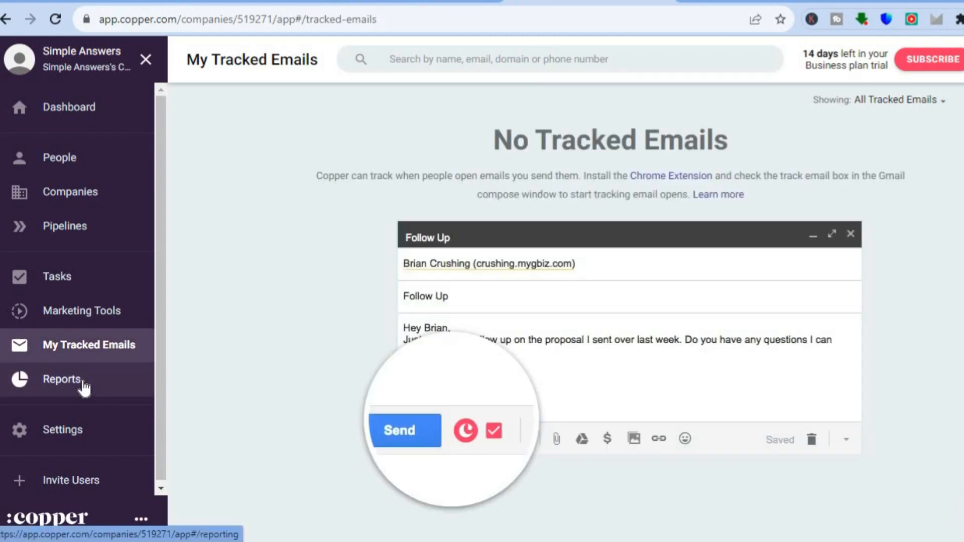
- View the Reports section and its introduction to Copper Reports
click(84, 387)
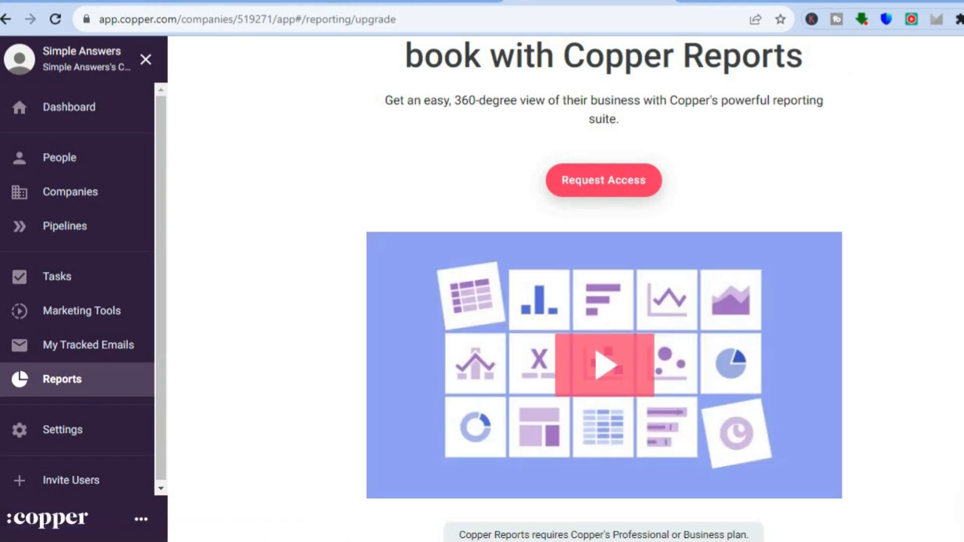
scroll(604, 291, down, 1)
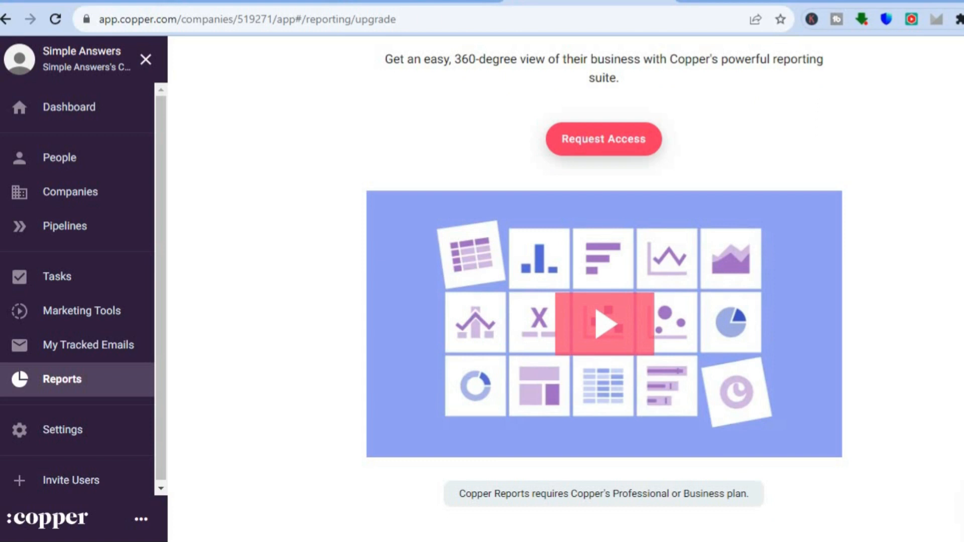
scroll(605, 291, up, 1)
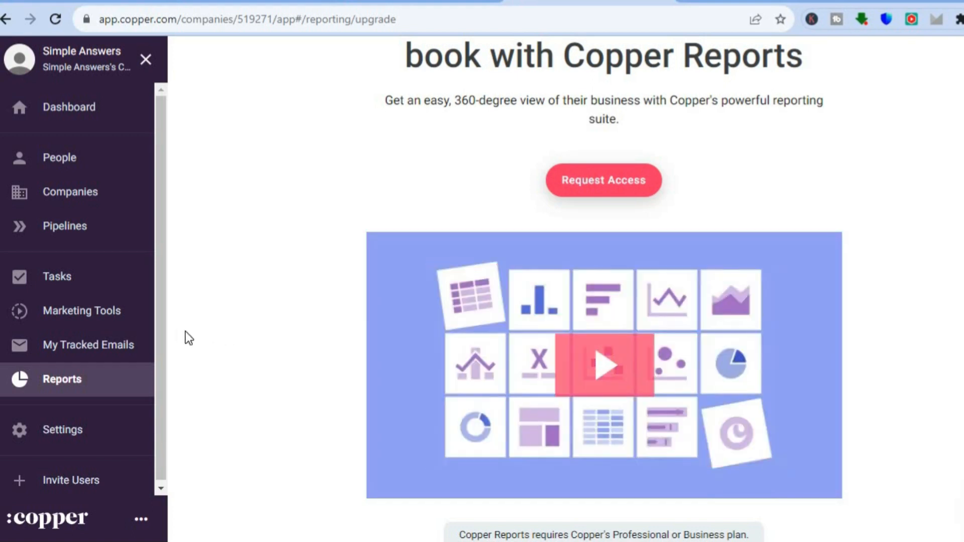
- View the invitation form for new users with its permission options, close it without sending, and return to the Dashboard
drag(166, 325, 162, 396)
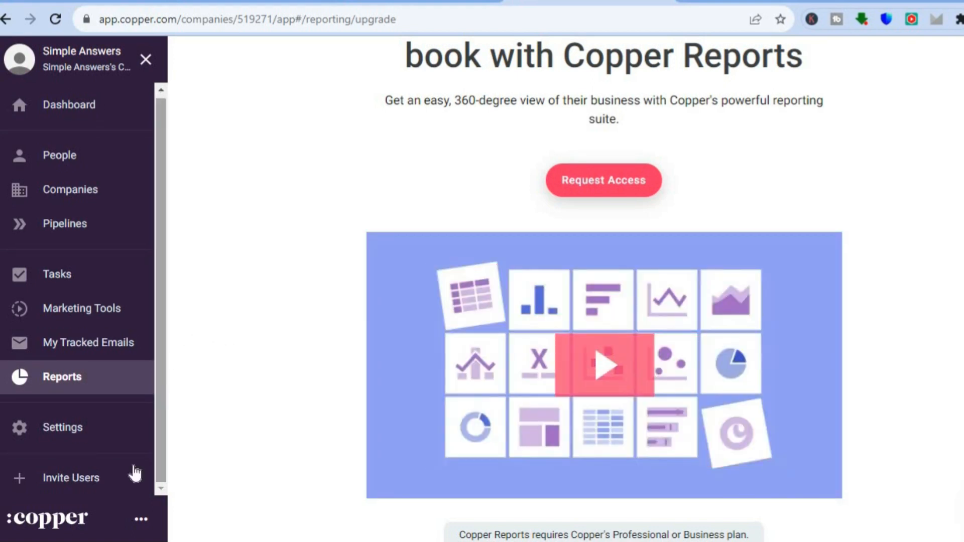
click(101, 476)
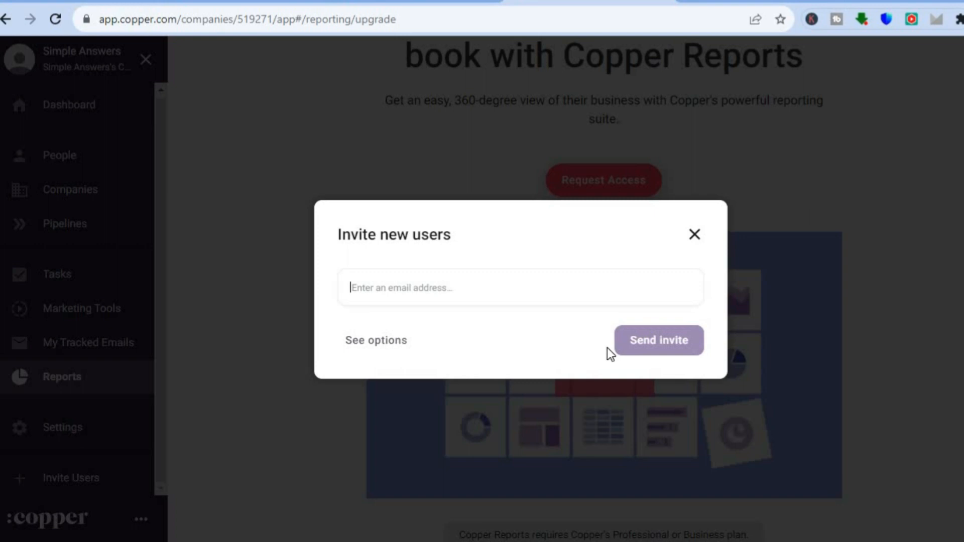
click(389, 344)
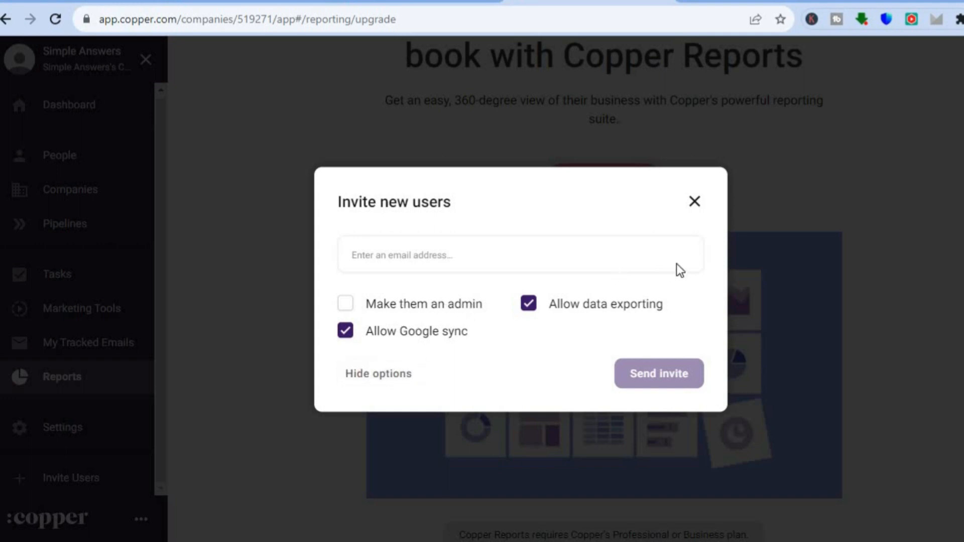
click(694, 202)
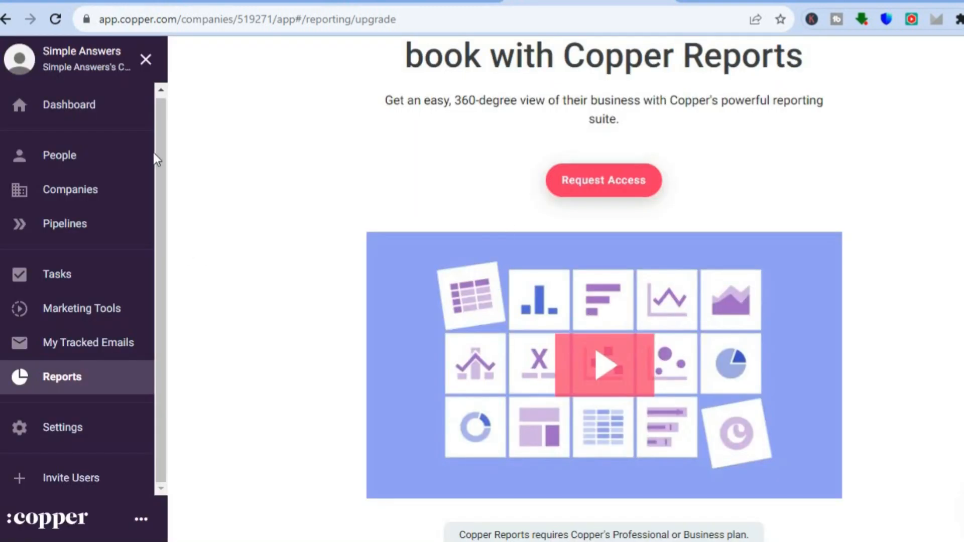
click(78, 104)
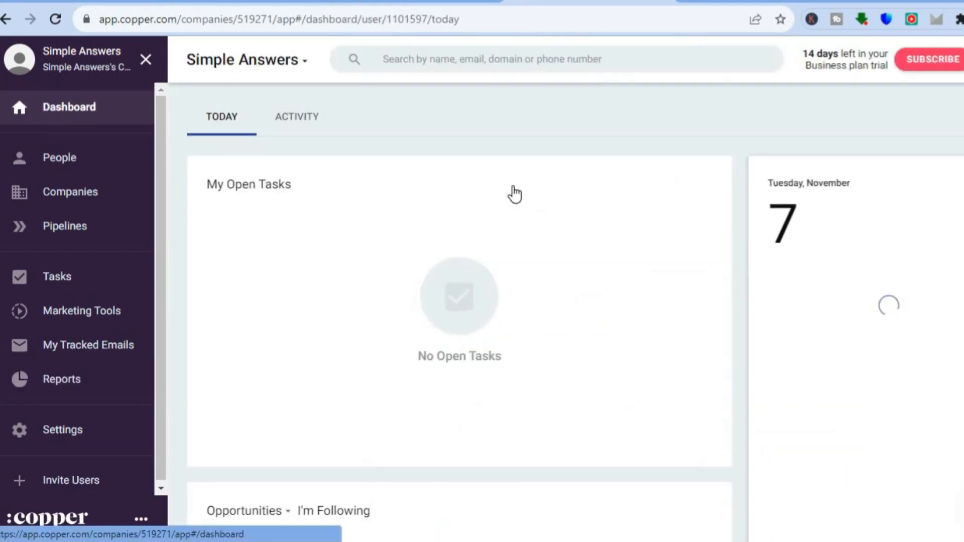